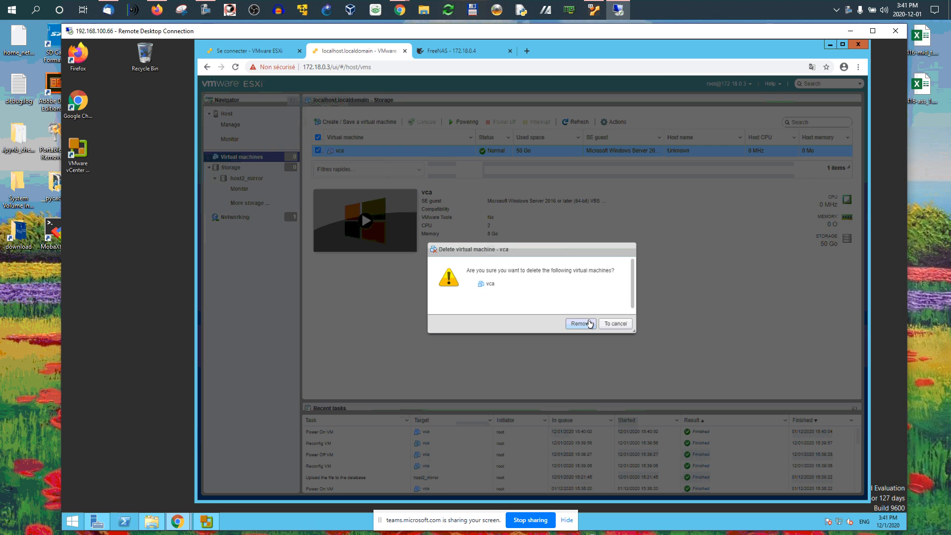
# - Confirm removal of the virtual machine vca
pyautogui.click(579, 324)
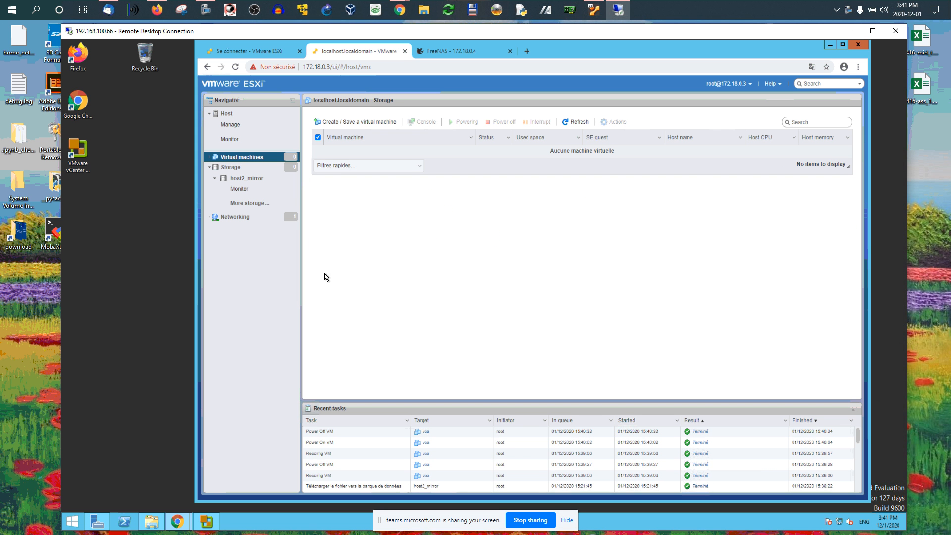
pyautogui.click(229, 168)
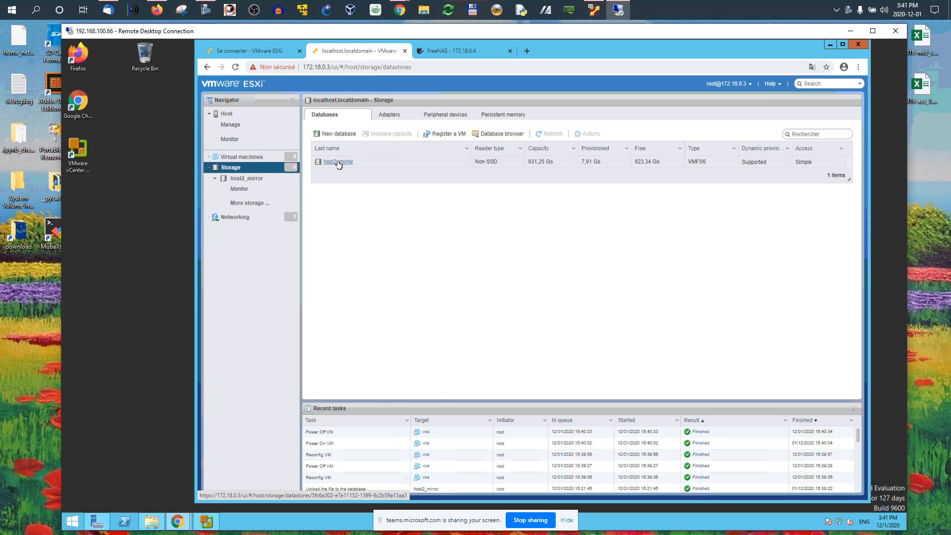
pyautogui.click(337, 133)
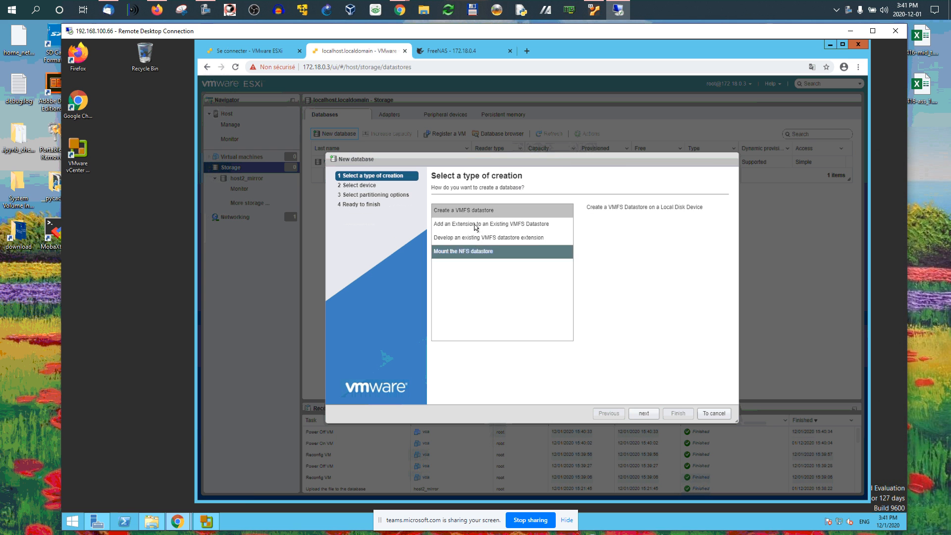
pyautogui.click(644, 413)
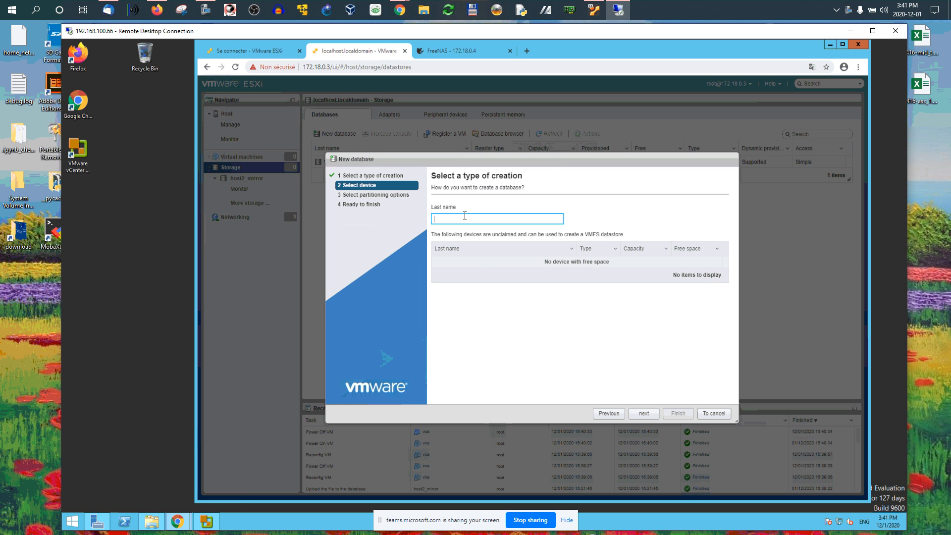
pyautogui.moveTo(436, 158); pyautogui.dragTo(436, 196)
pyautogui.click(455, 252)
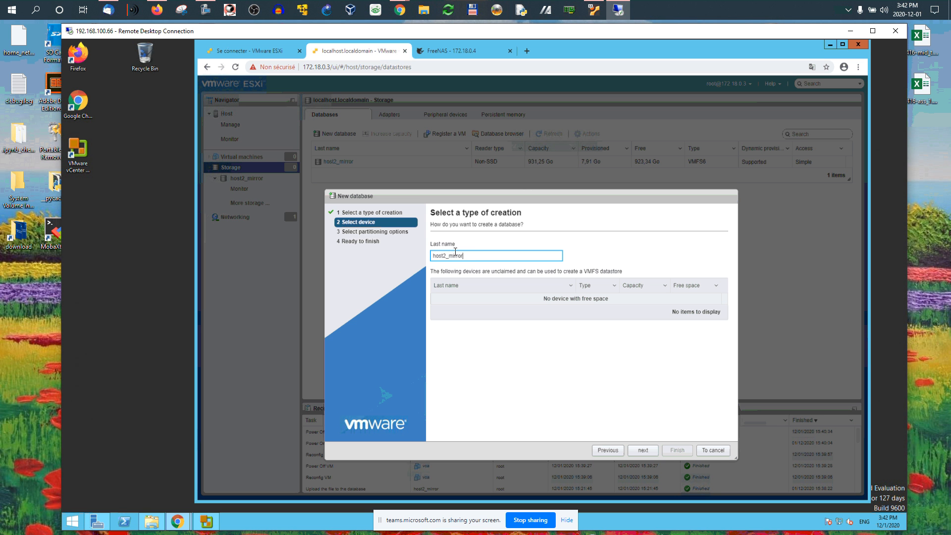
pyautogui.click(642, 450)
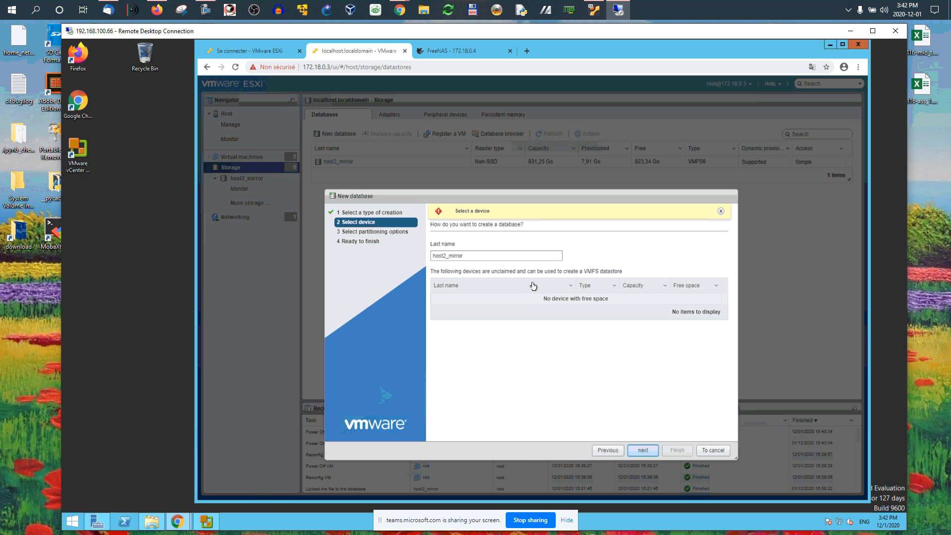
pyautogui.click(708, 452)
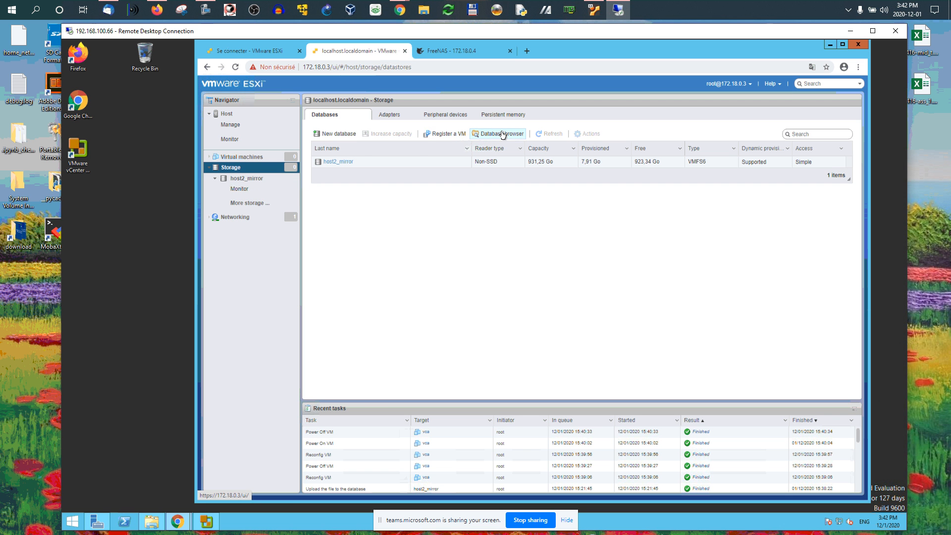
# - Browse the files on the host2_mirror datastore and the local Downloads folder offered for upload
pyautogui.click(341, 162)
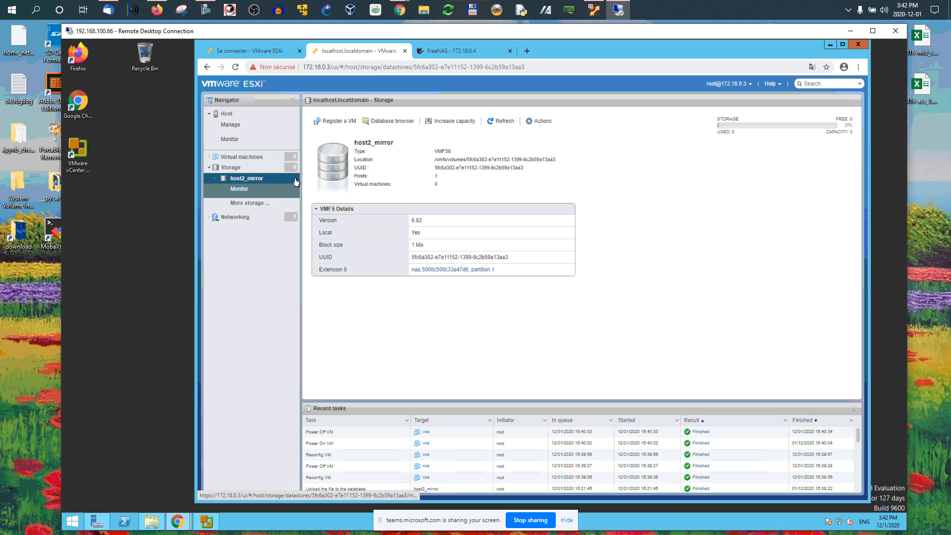
pyautogui.click(395, 122)
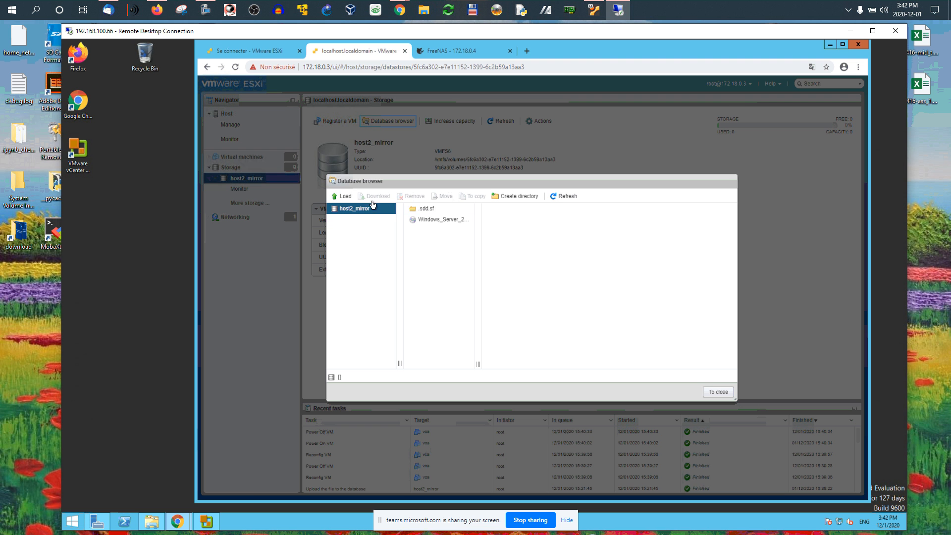
pyautogui.click(343, 196)
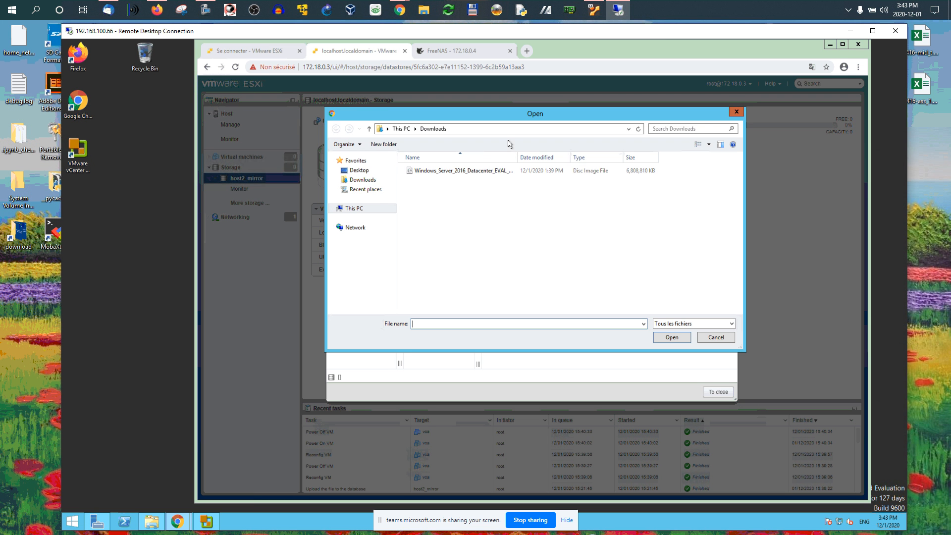
pyautogui.click(362, 180)
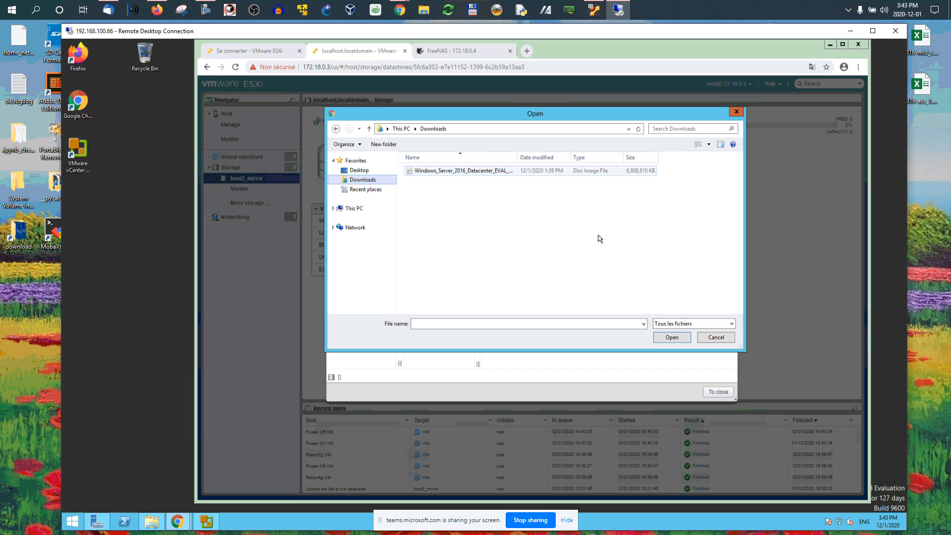
pyautogui.click(718, 337)
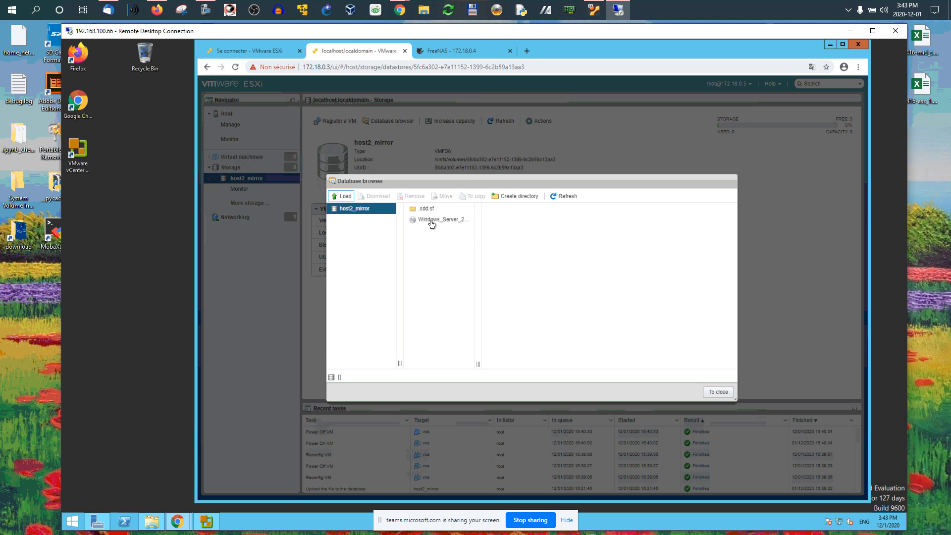
pyautogui.click(432, 222)
pyautogui.click(713, 391)
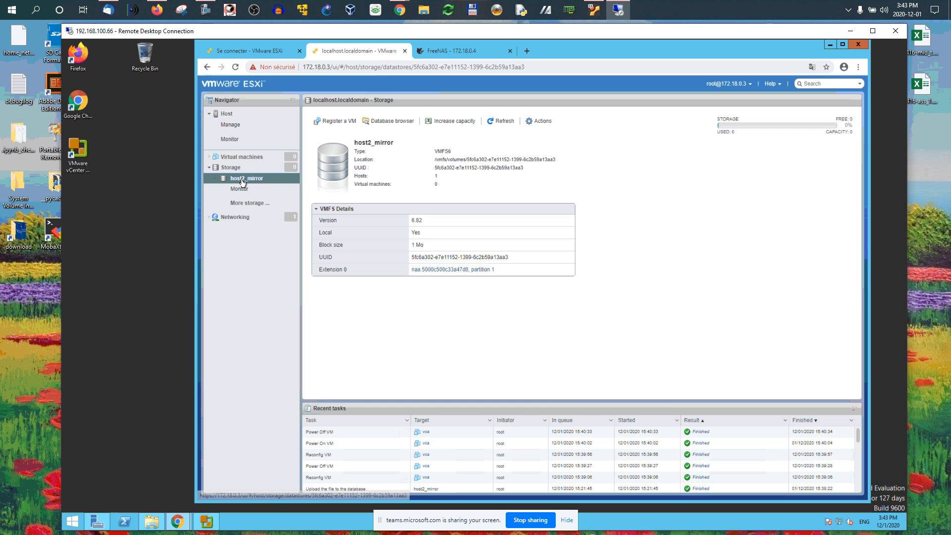
# - Start the New virtual machine wizard with the option to create a new virtual machine
pyautogui.click(215, 178)
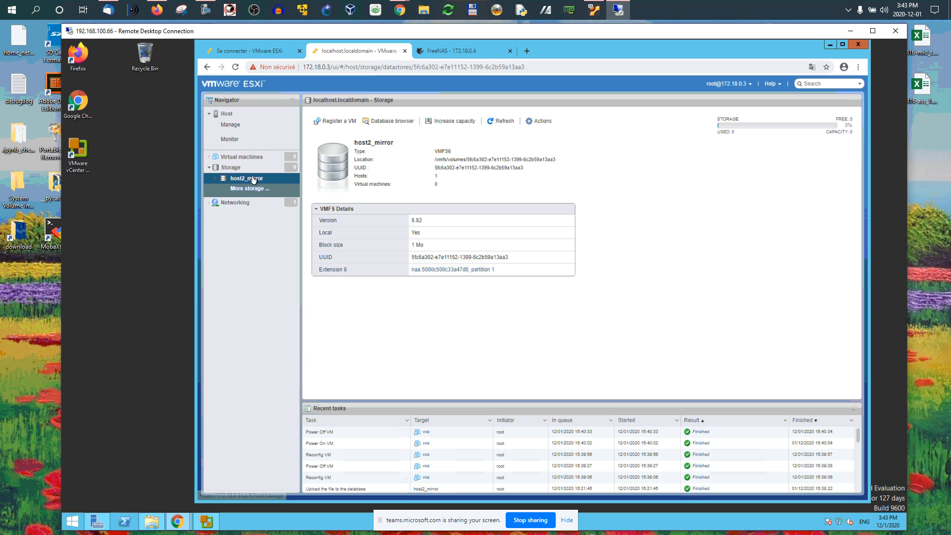
pyautogui.click(242, 158)
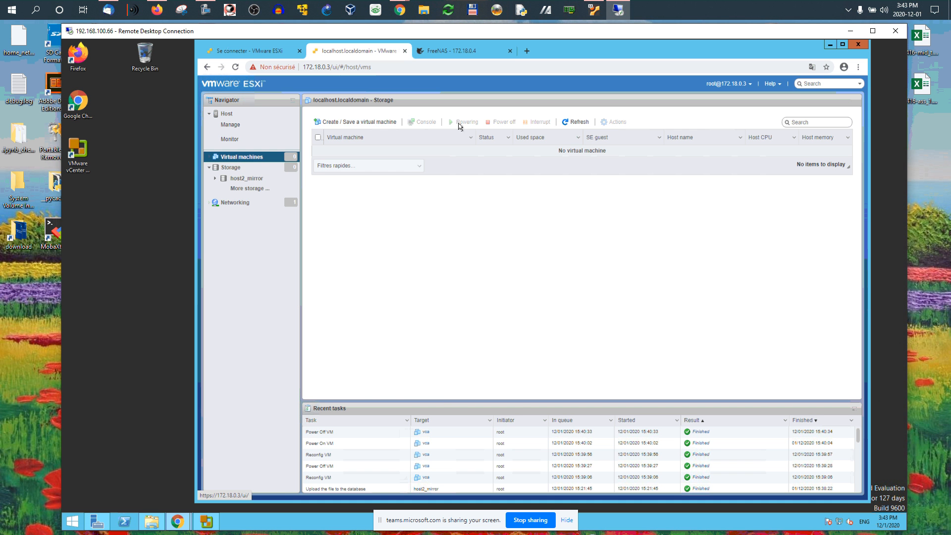
pyautogui.click(332, 122)
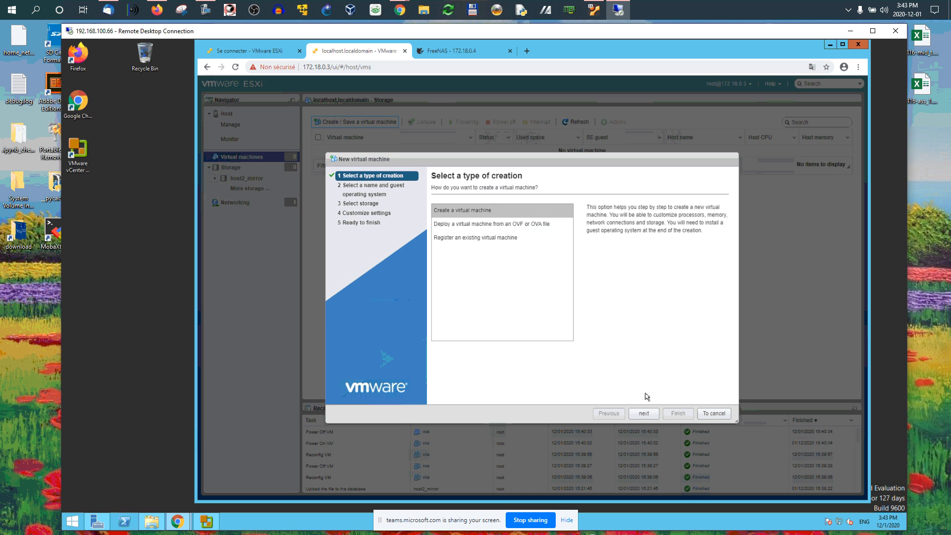
pyautogui.click(643, 413)
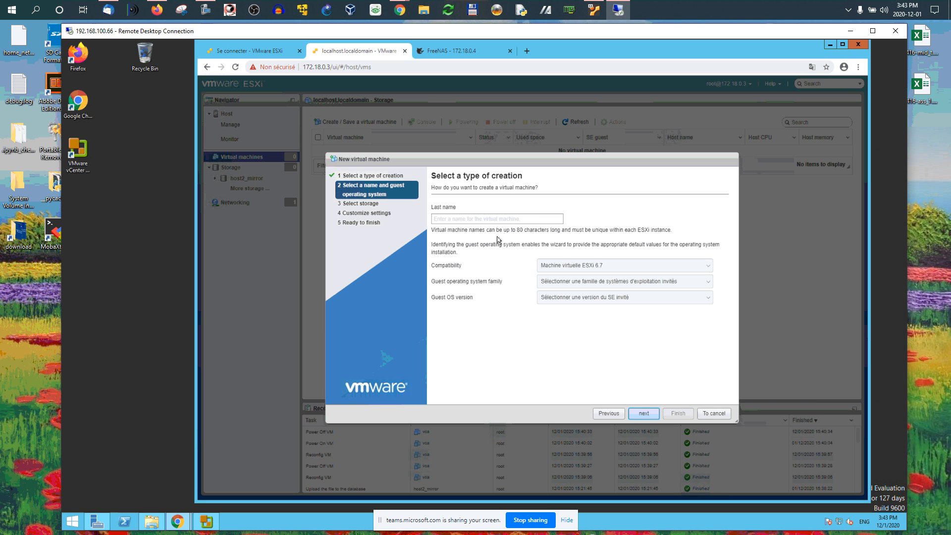
# - Name the virtual machine dc and set the guest operating system family to Windows
pyautogui.click(483, 224)
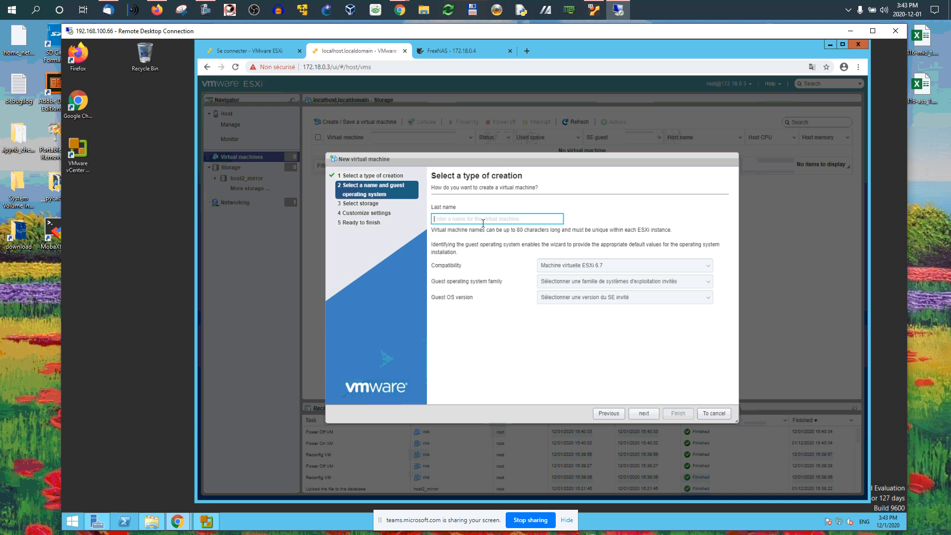
pyautogui.write('dc')
pyautogui.click(564, 282)
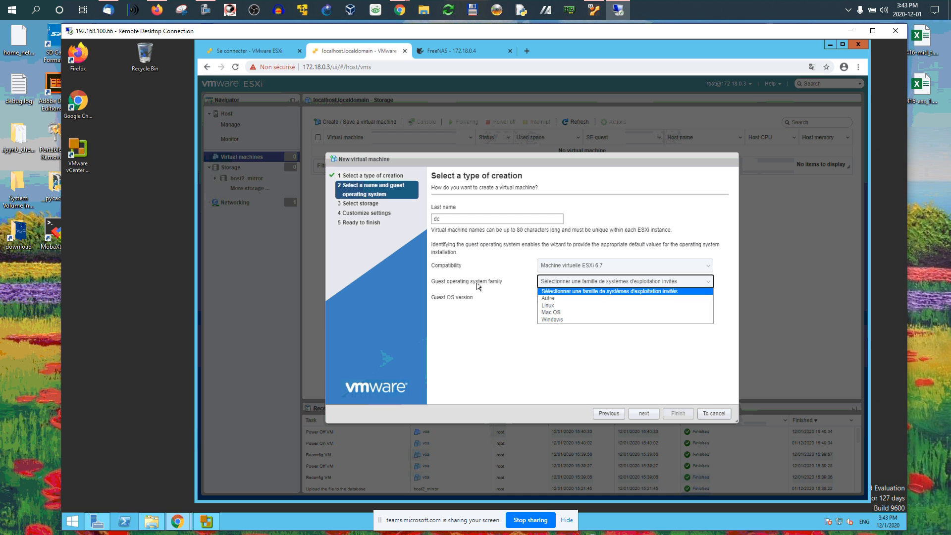
pyautogui.click(556, 320)
# - Set the guest OS version to Microsoft Windows Server 2016 ou version ultérieure (64 bits)
pyautogui.click(601, 298)
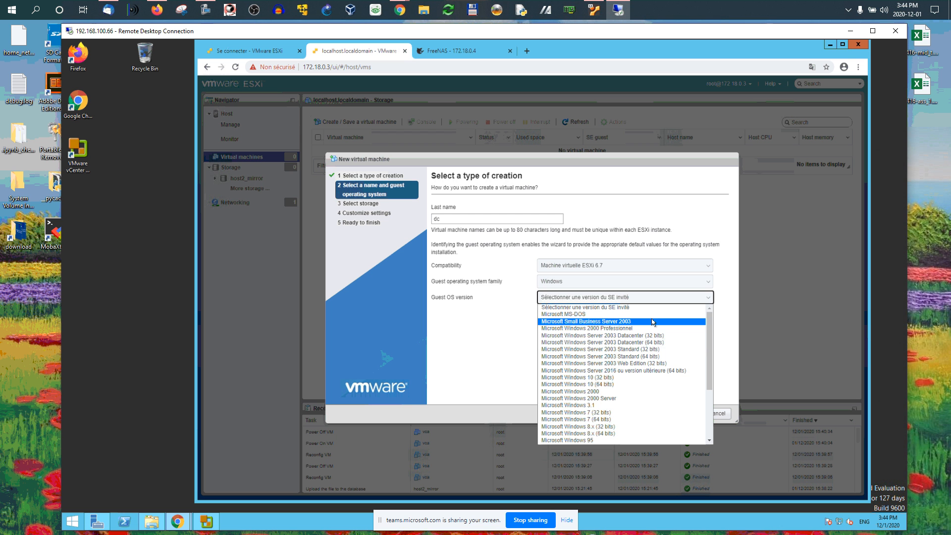
pyautogui.scroll(-3, 648, 325)
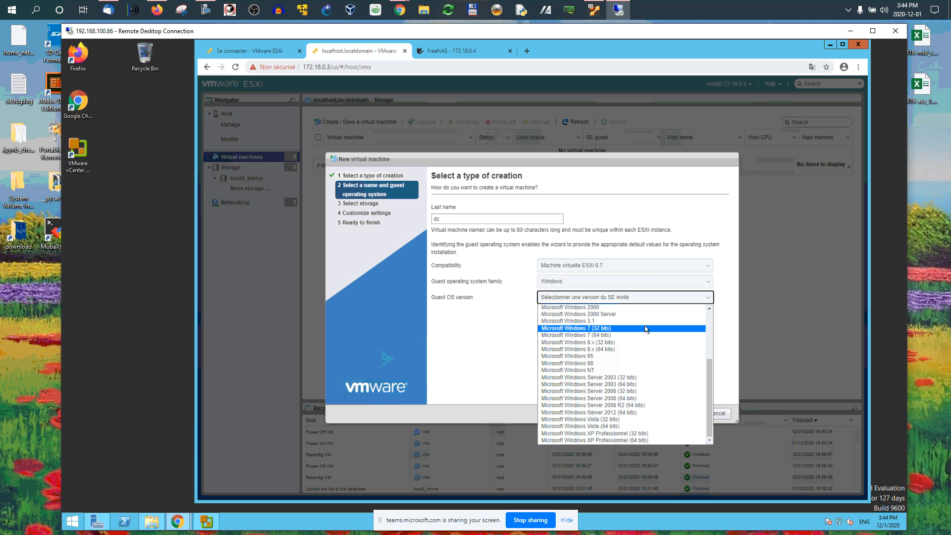
pyautogui.scroll(3, 641, 350)
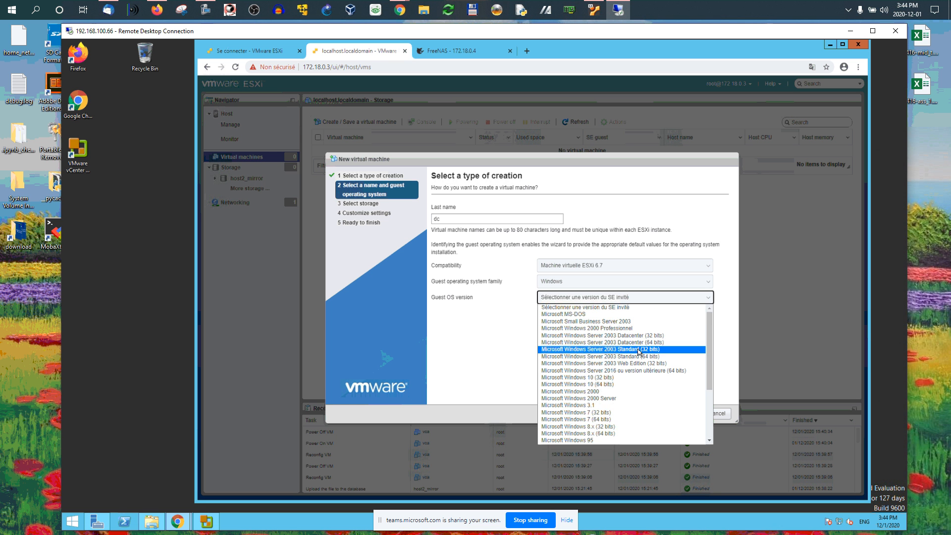
pyautogui.click(513, 334)
pyautogui.click(605, 299)
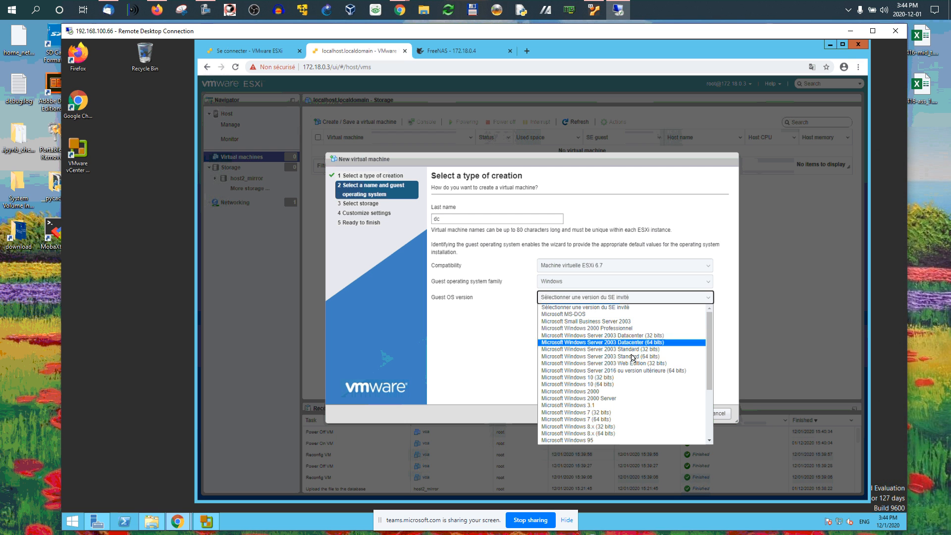
pyautogui.click(608, 372)
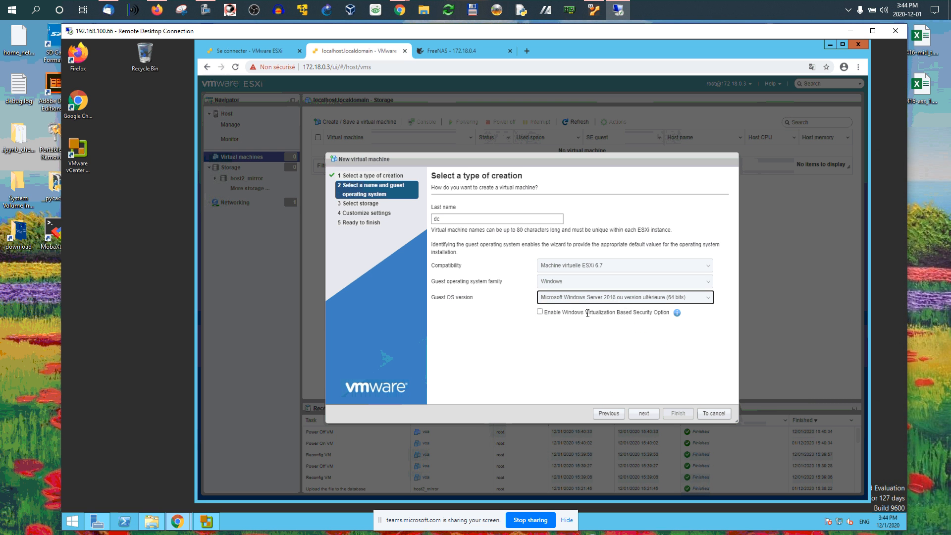
pyautogui.moveTo(619, 312); pyautogui.dragTo(671, 314)
# - Advance the wizard through the storage page, keeping the host2_mirror datastore
pyautogui.click(645, 414)
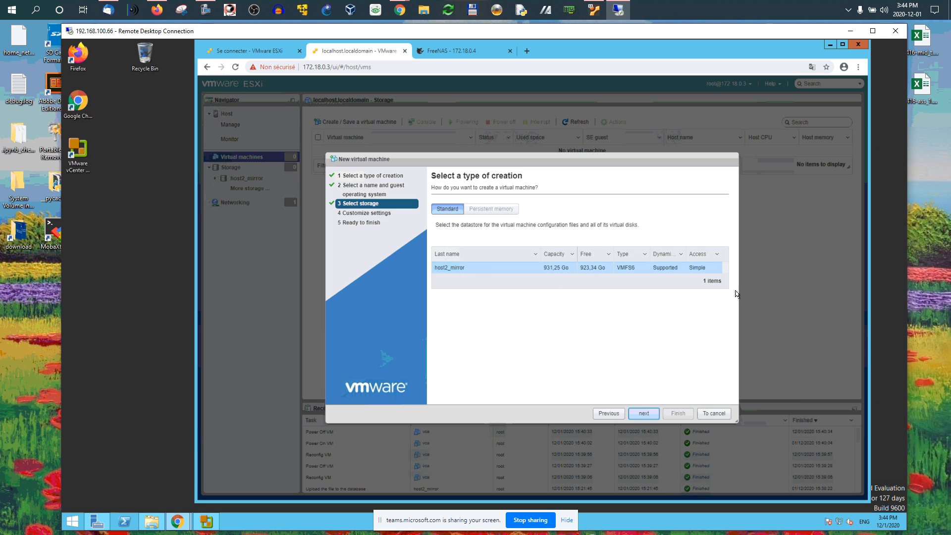
pyautogui.click(644, 415)
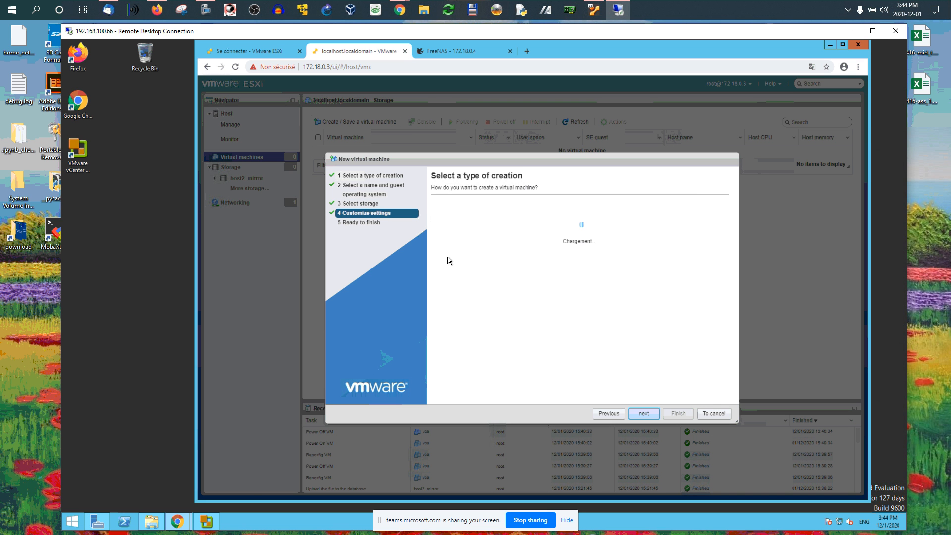
pyautogui.click(371, 190)
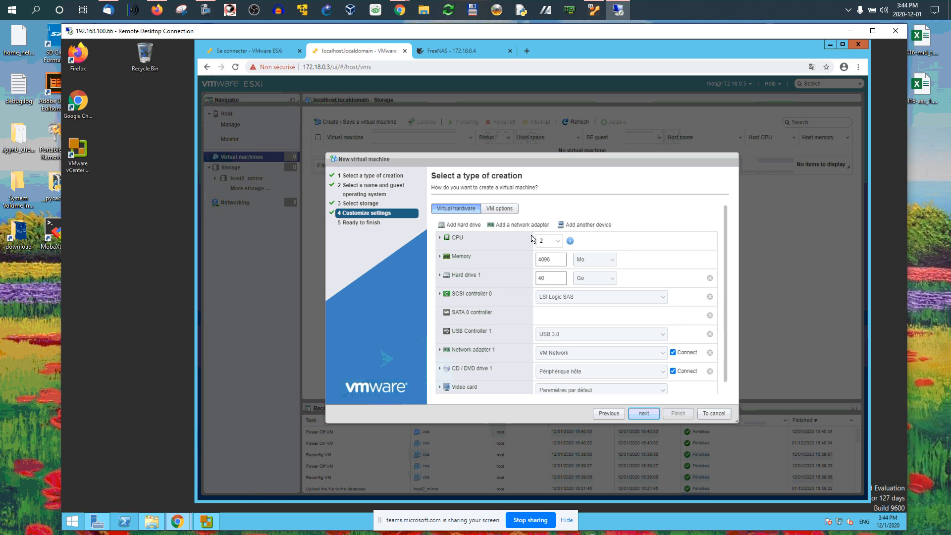
# - Start editing the memory size and launch Calculator from the remote server's Start screen
pyautogui.doubleClick(557, 259)
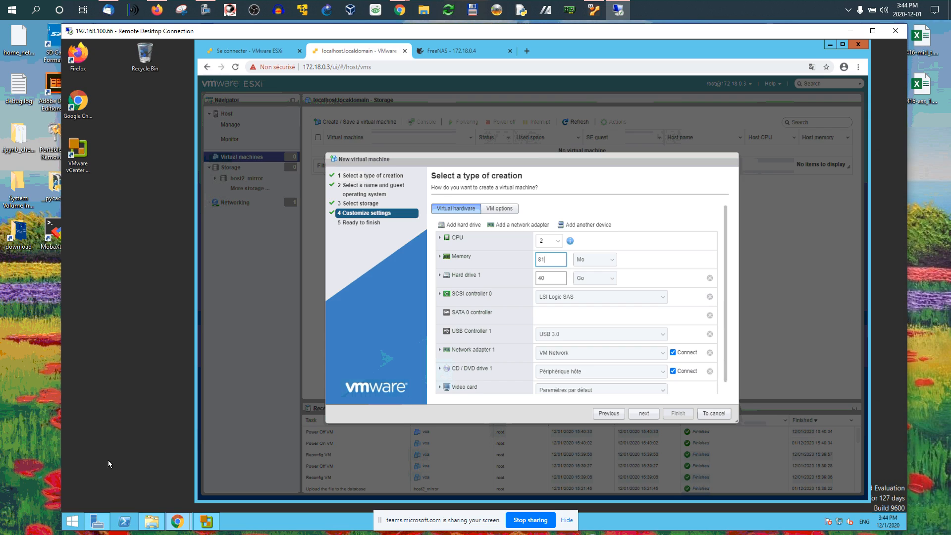
pyautogui.click(72, 522)
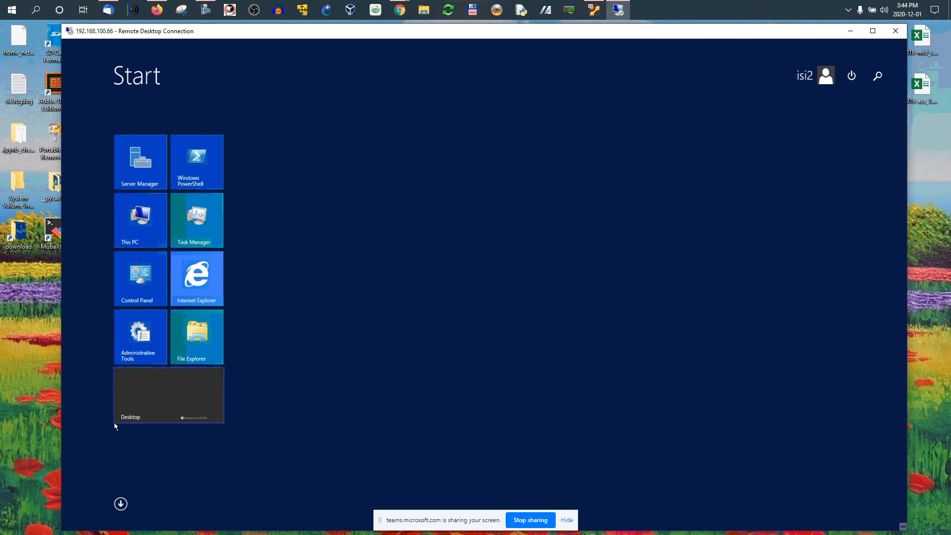
pyautogui.write('calculator')
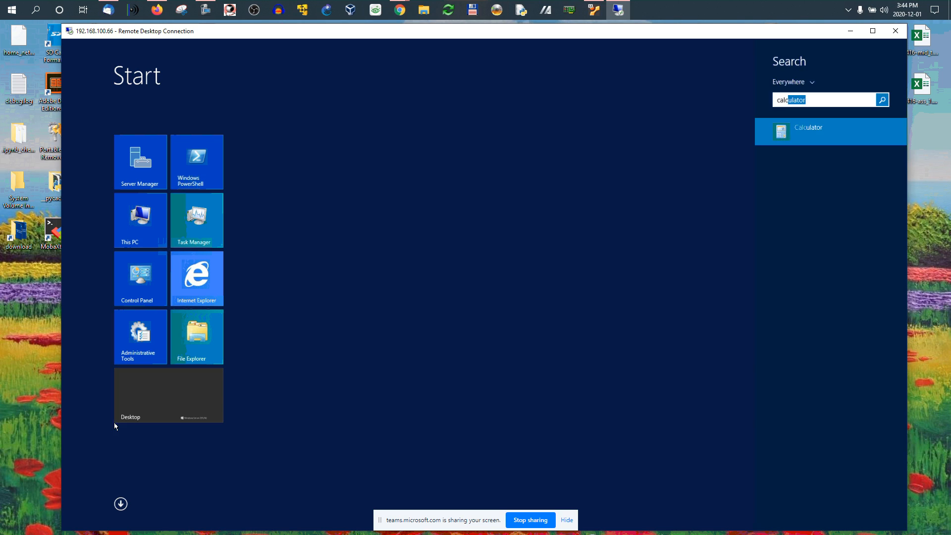
pyautogui.click(805, 129)
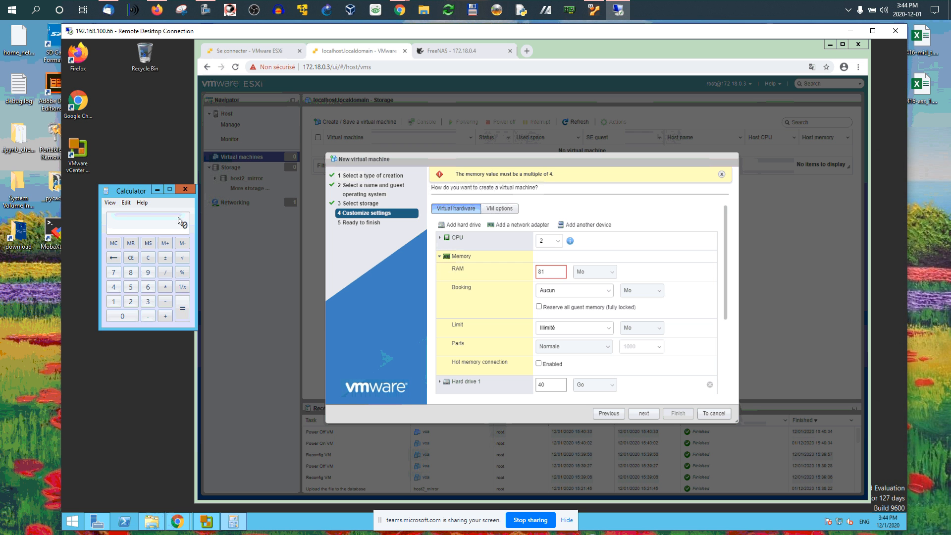
pyautogui.moveTo(118, 195); pyautogui.dragTo(111, 195)
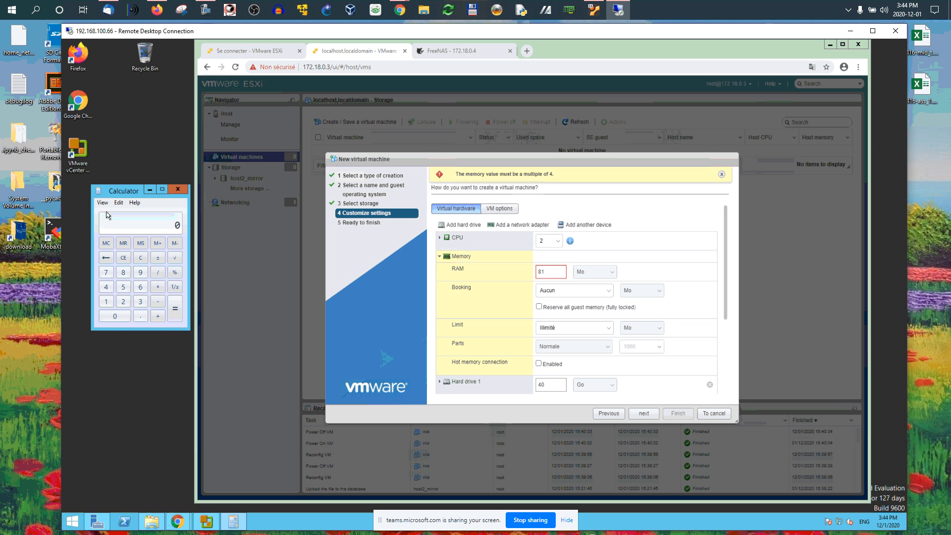
# - Multiply 1024 by 8 in Calculator
pyautogui.click(106, 302)
pyautogui.click(115, 316)
pyautogui.click(124, 302)
pyautogui.click(106, 286)
pyautogui.click(157, 286)
pyautogui.click(123, 272)
pyautogui.click(174, 308)
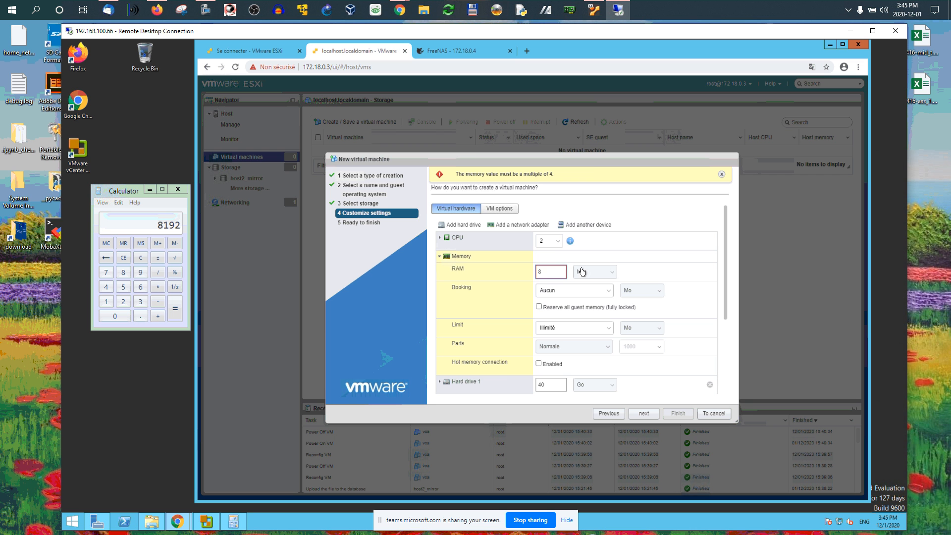
# - Set the memory unit to Go for a RAM of 8 Go
pyautogui.click(613, 273)
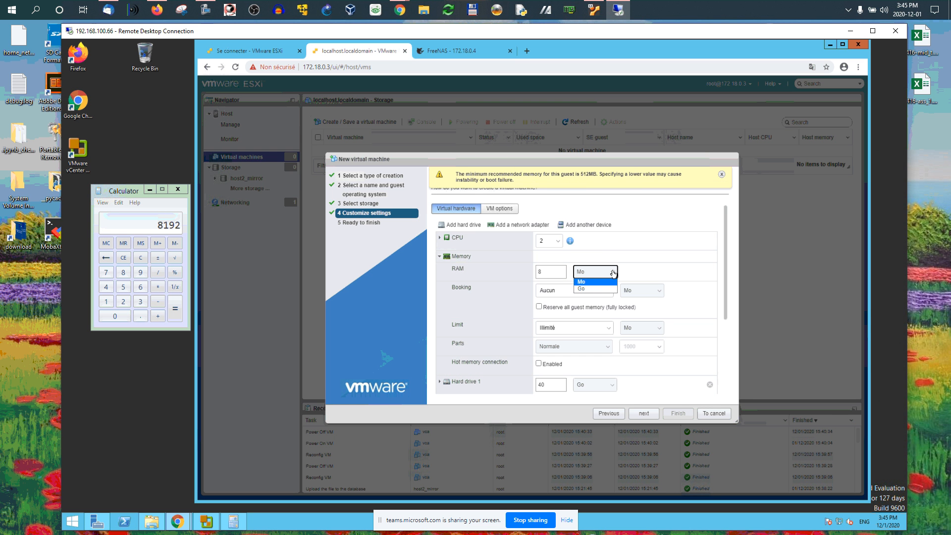
pyautogui.click(587, 286)
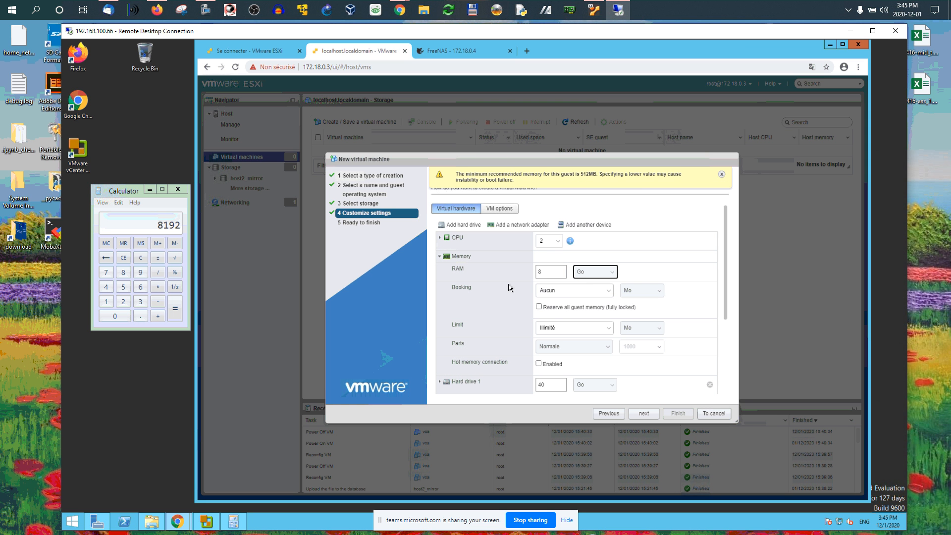
# - Set Hard drive 1's size to 50 Go
pyautogui.click(439, 256)
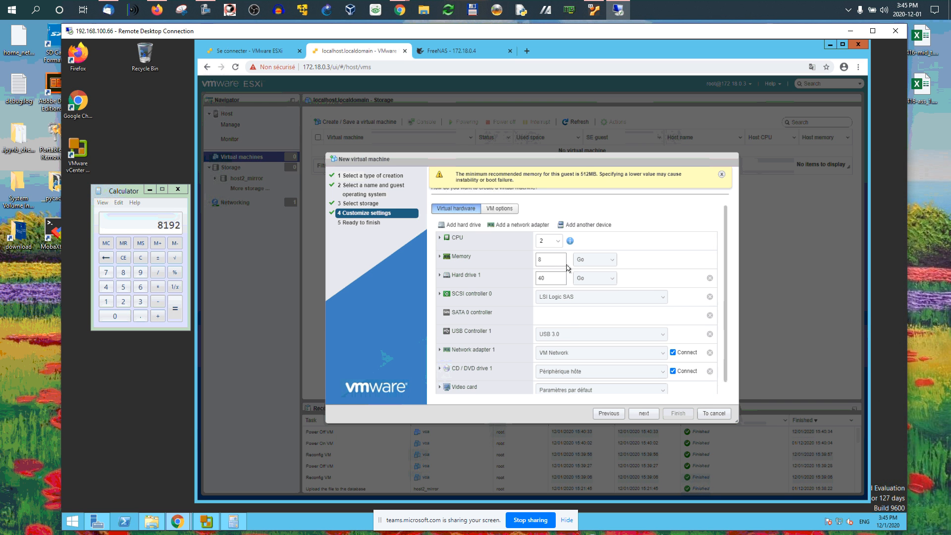
pyautogui.click(541, 278)
pyautogui.scroll(-1, 437, 260)
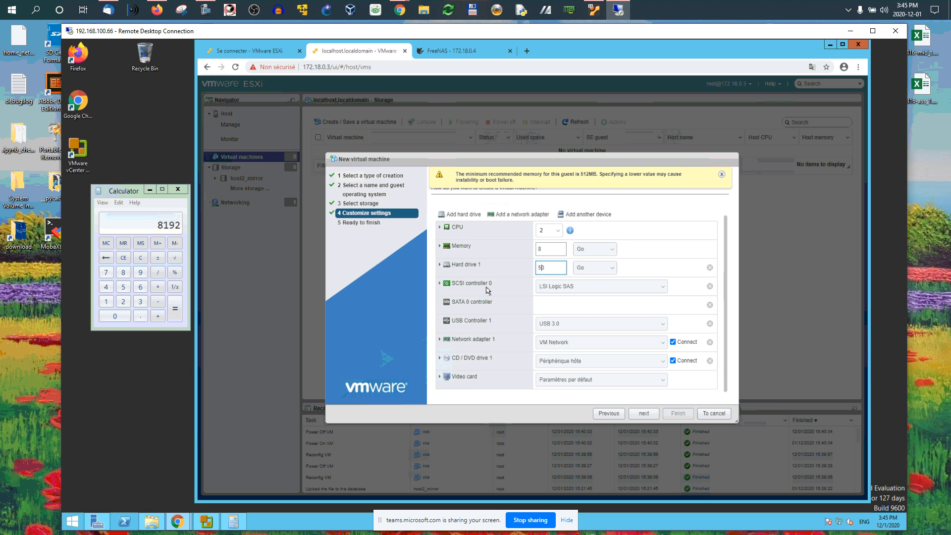
pyautogui.scroll(1, 525, 251)
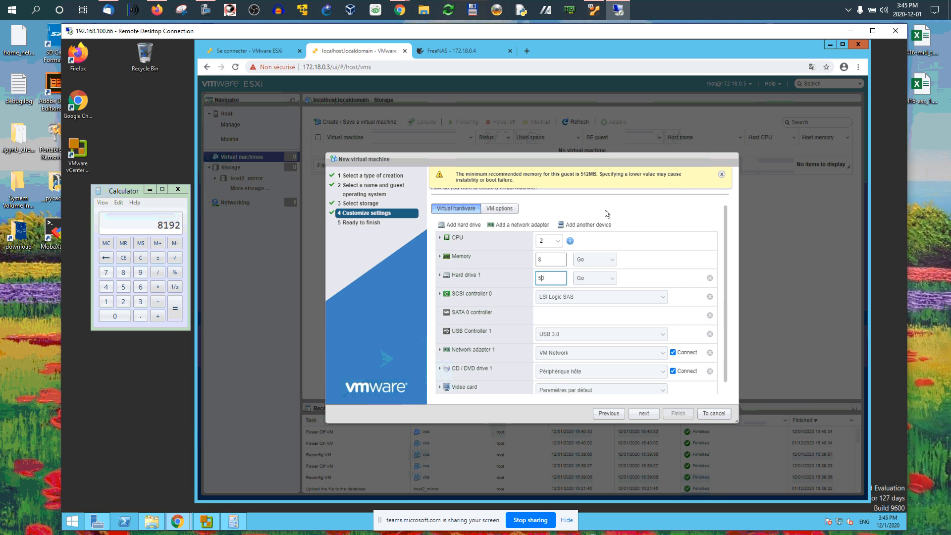
pyautogui.click(671, 180)
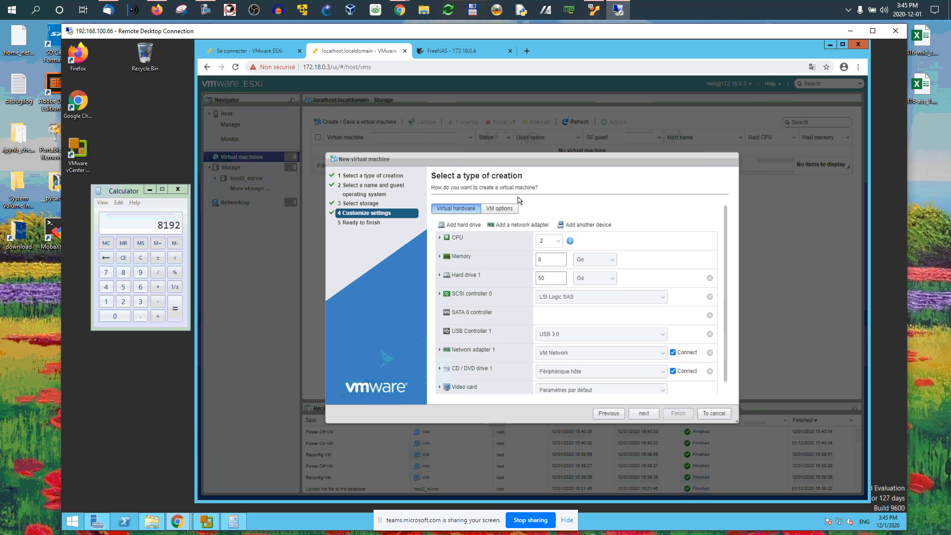
# - Set CD/DVD drive 1 to the datastore ISO Windows_Server_2016_Datacenter_EVAL_en-us_14393_refresh.ISO on host2_mirror
pyautogui.click(499, 208)
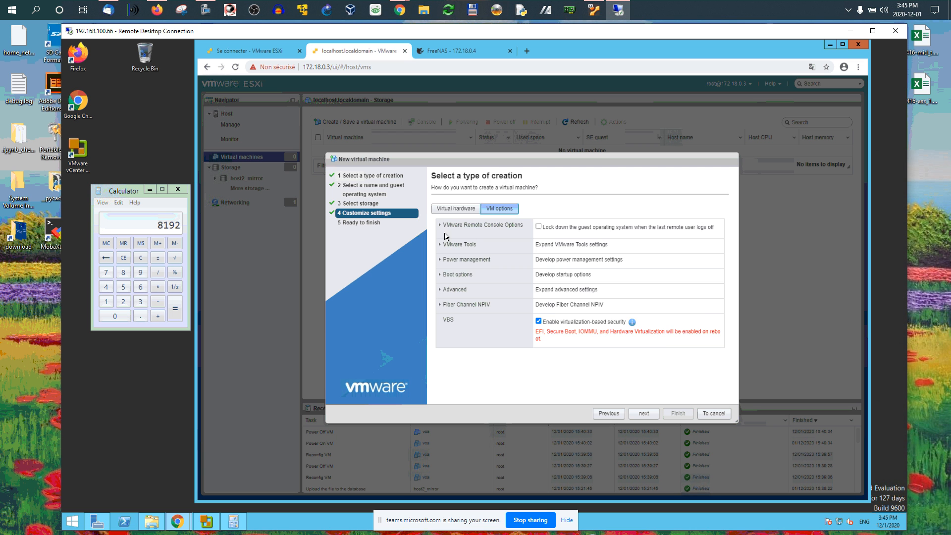
pyautogui.click(455, 208)
pyautogui.scroll(-1, 487, 298)
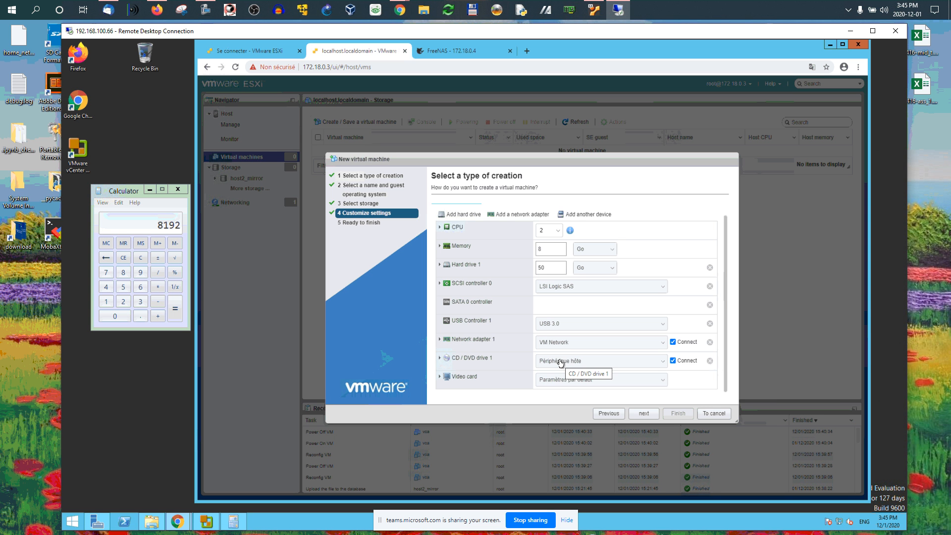
pyautogui.click(658, 364)
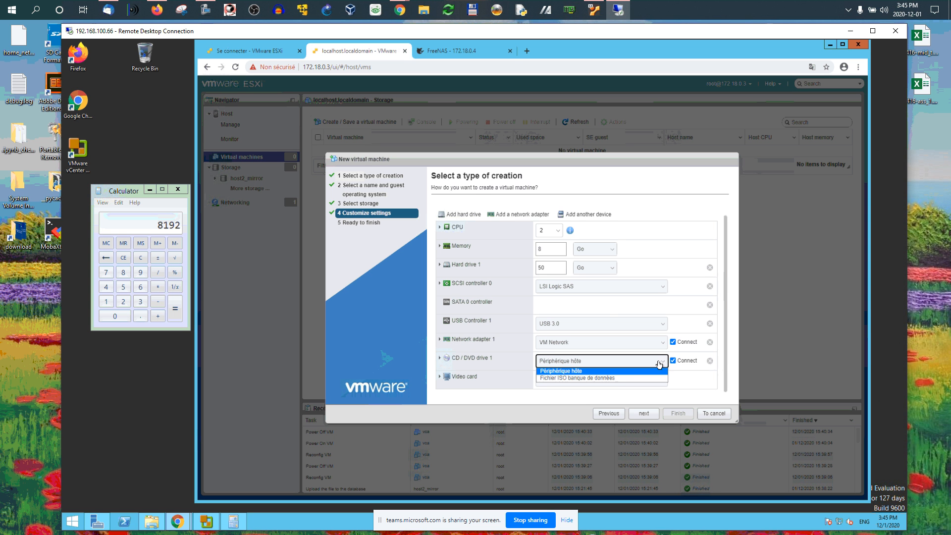
pyautogui.click(614, 379)
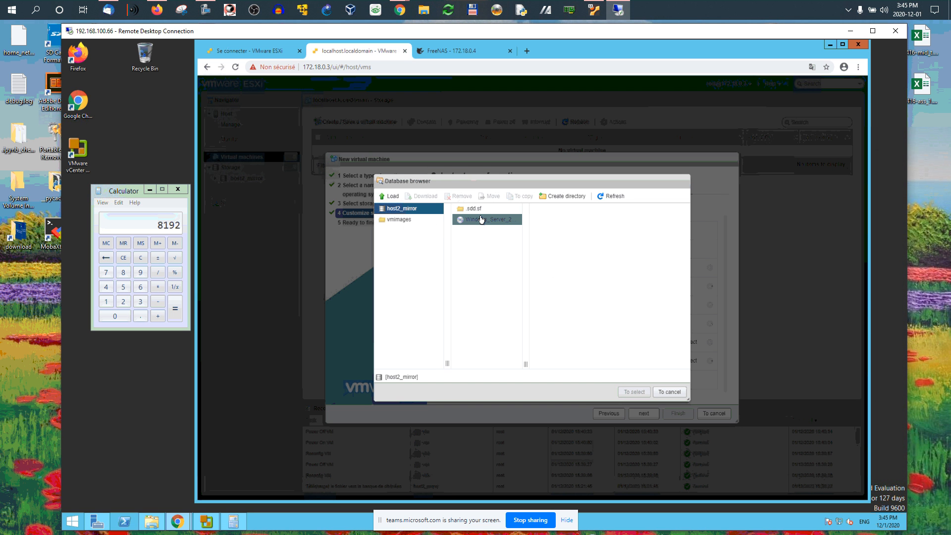
pyautogui.click(478, 222)
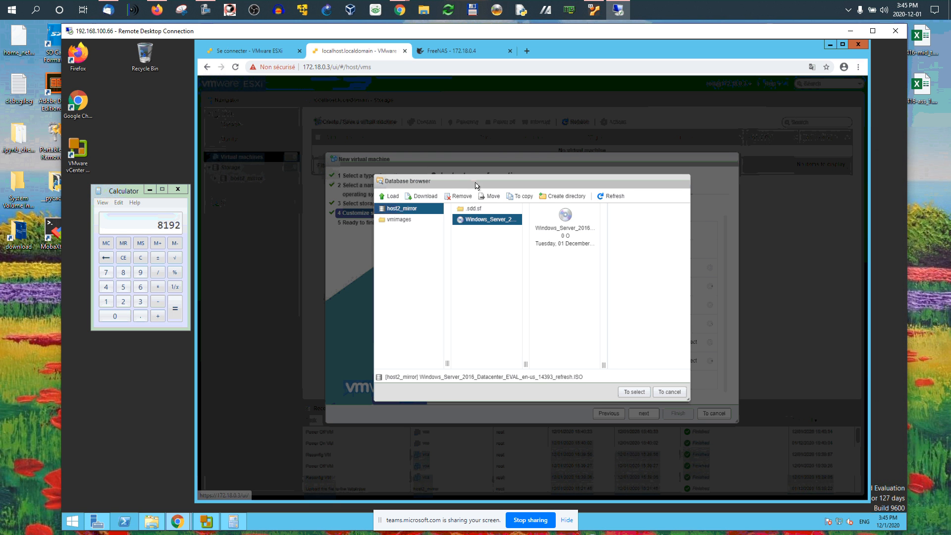
pyautogui.moveTo(475, 182); pyautogui.dragTo(488, 207)
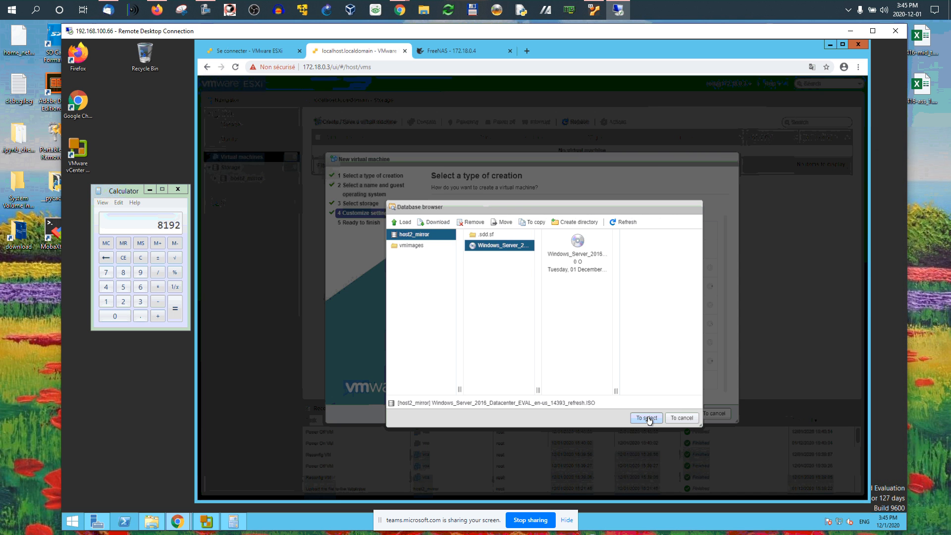
pyautogui.click(646, 418)
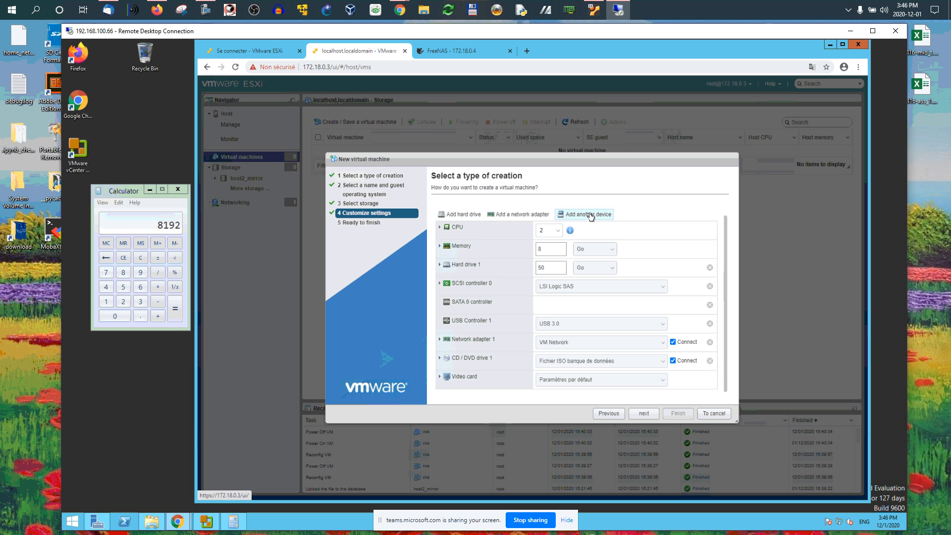
# - Examine the VM options, expanding Boot options and Advanced settings
pyautogui.scroll(1, 550, 243)
pyautogui.scroll(-1, 599, 313)
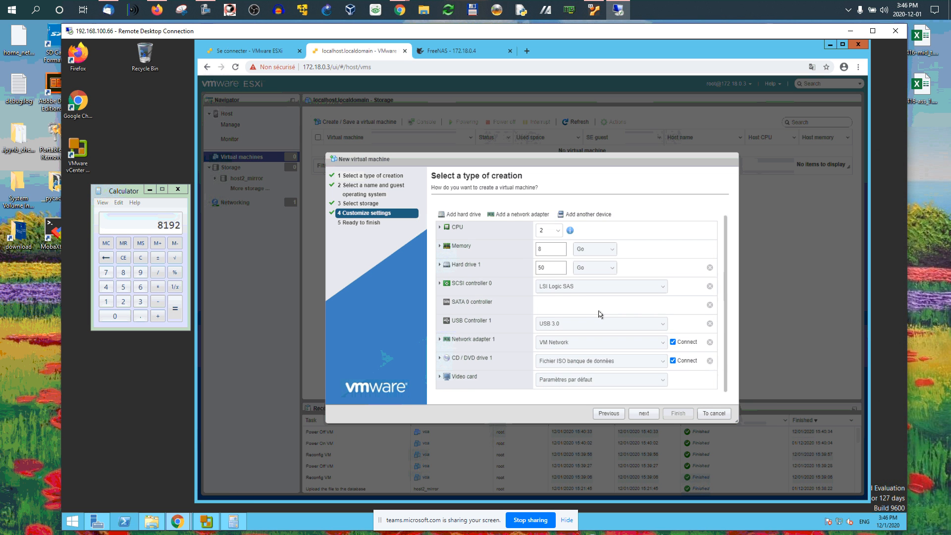
pyautogui.scroll(1, 599, 314)
pyautogui.click(497, 210)
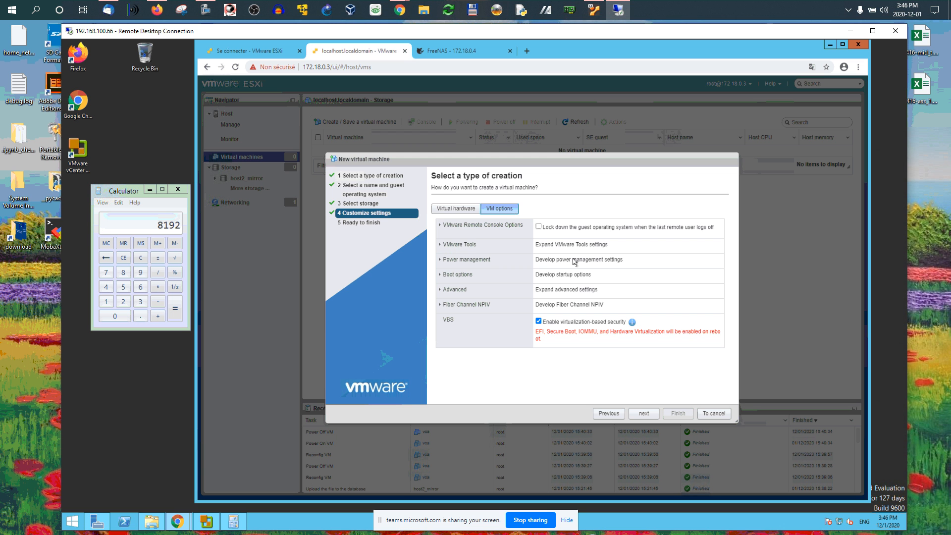
pyautogui.click(439, 275)
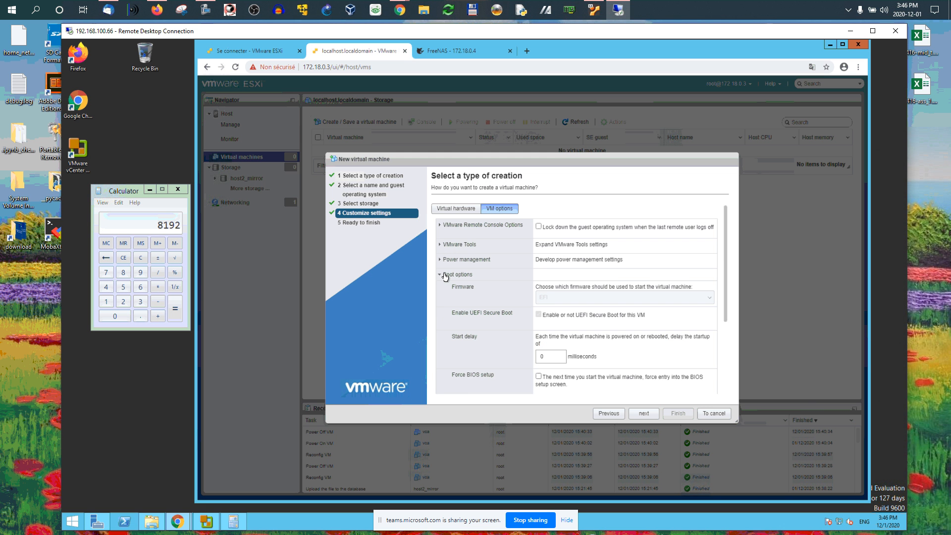
pyautogui.scroll(-2, 479, 281)
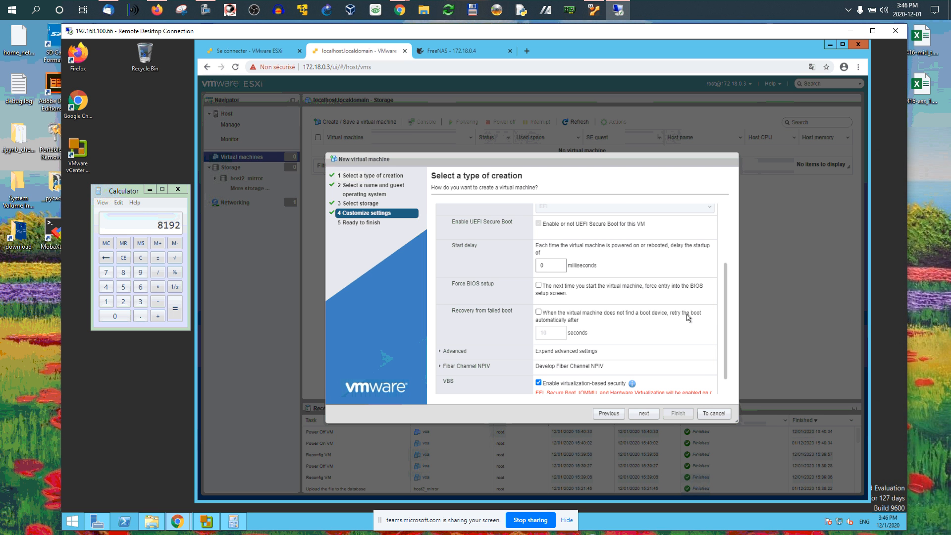
pyautogui.scroll(-1, 587, 315)
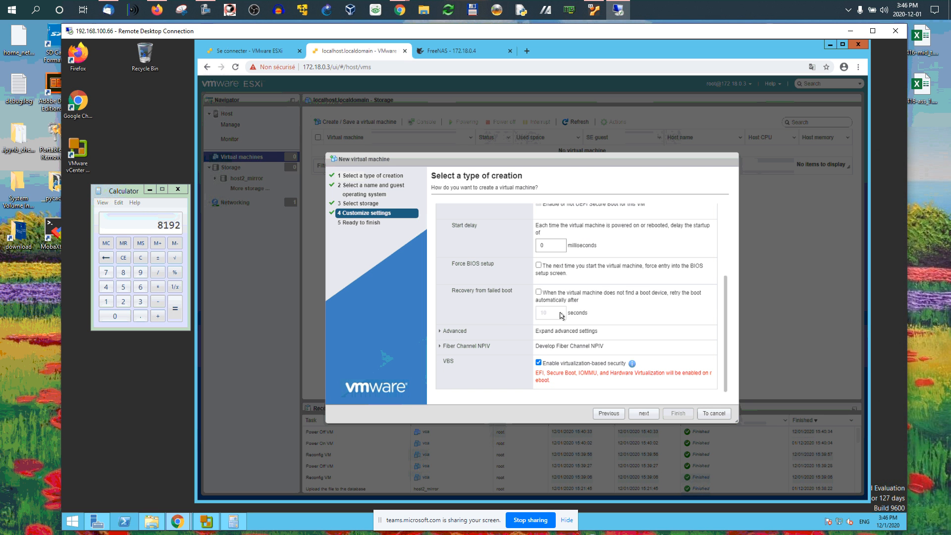
pyautogui.click(440, 331)
pyautogui.scroll(-2, 530, 300)
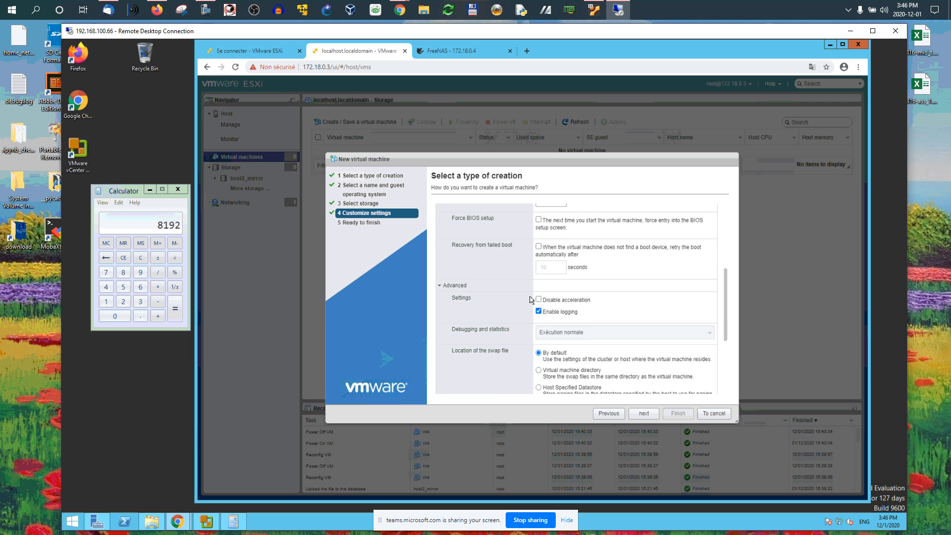
pyautogui.scroll(-6, 530, 300)
pyautogui.scroll(7, 530, 300)
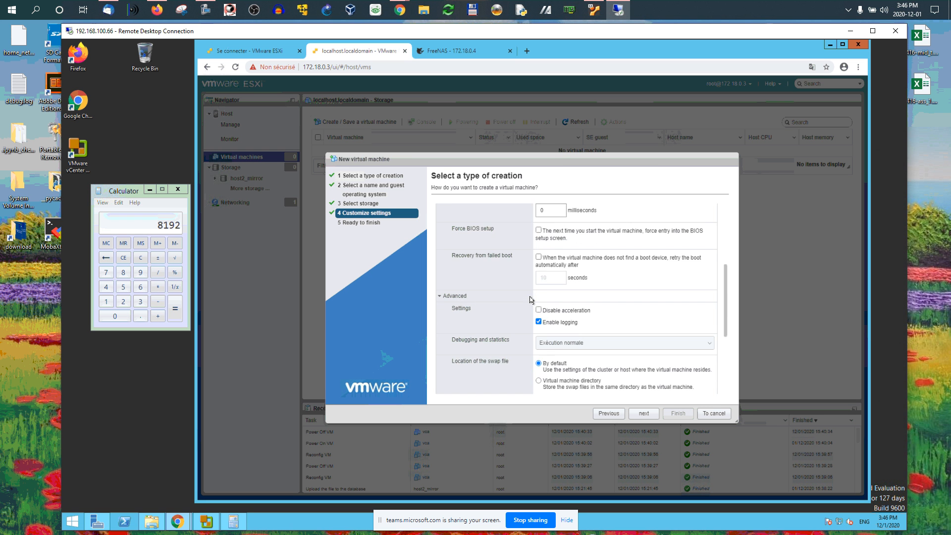
pyautogui.scroll(6, 530, 300)
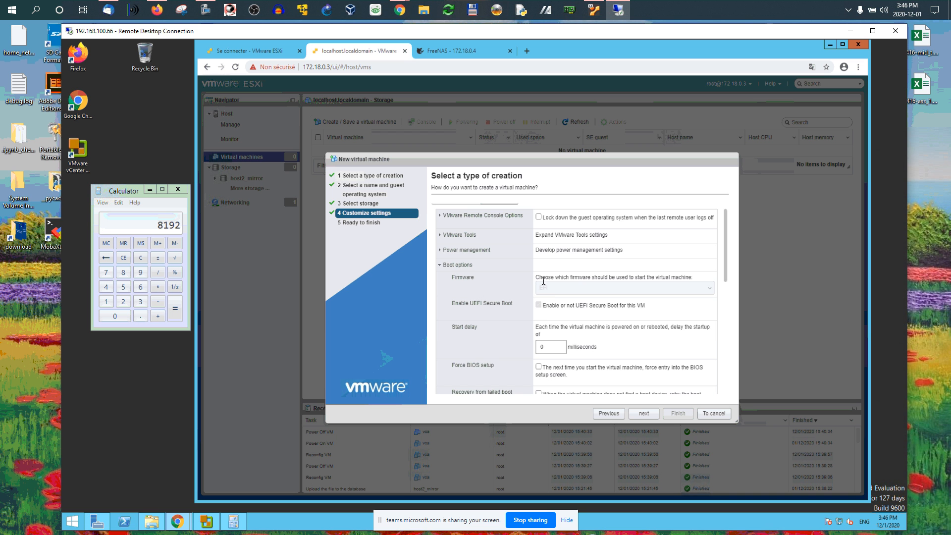
pyautogui.scroll(-2, 547, 292)
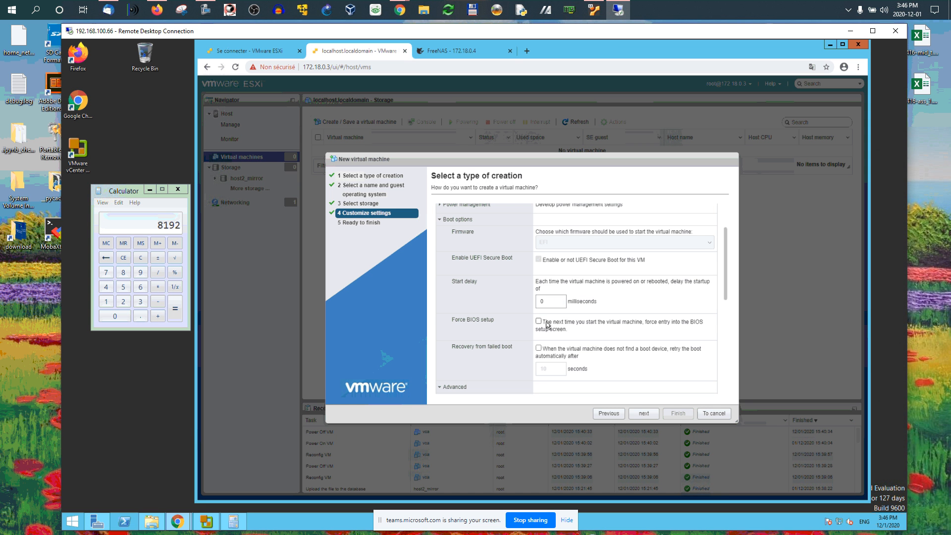
# - Enable Force BIOS setup for the next start, then finish the wizard to create the VM
pyautogui.moveTo(582, 323); pyautogui.dragTo(711, 323)
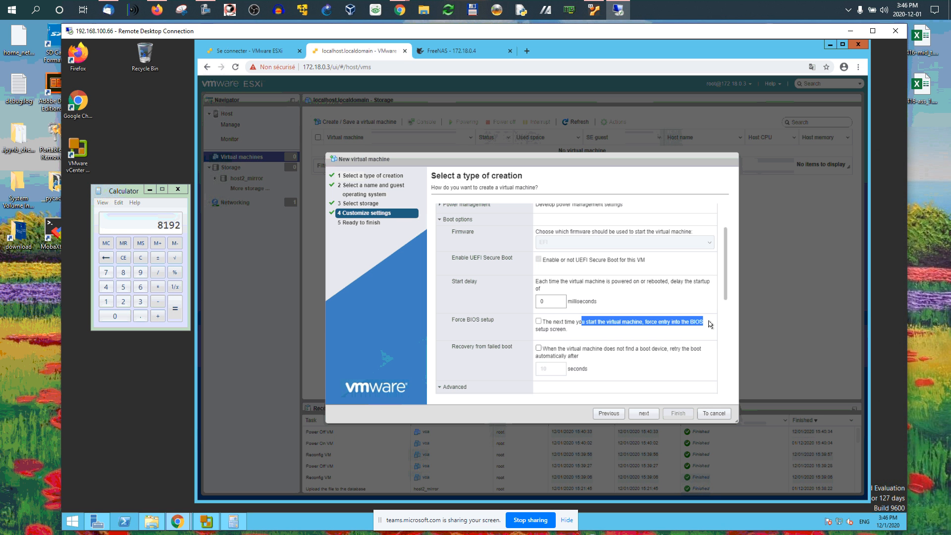
pyautogui.click(538, 321)
pyautogui.click(644, 413)
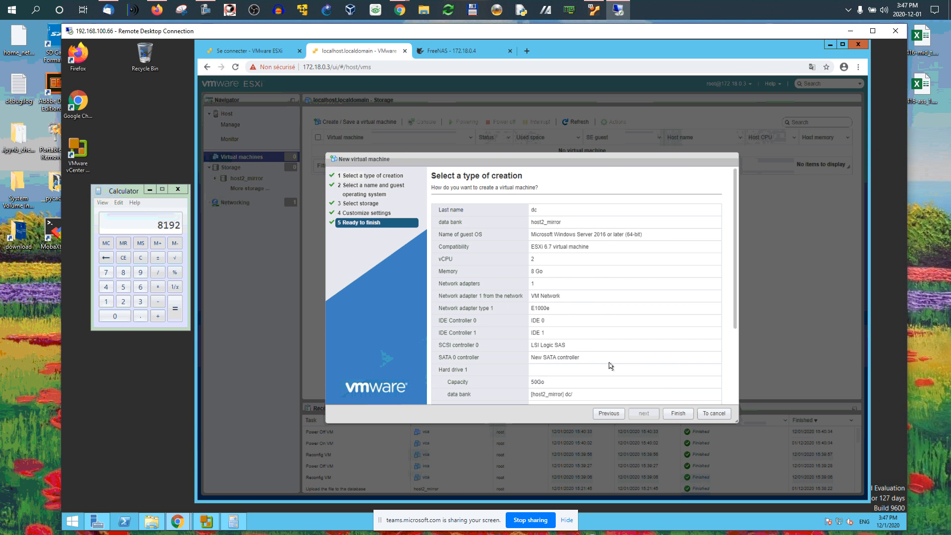
pyautogui.click(678, 414)
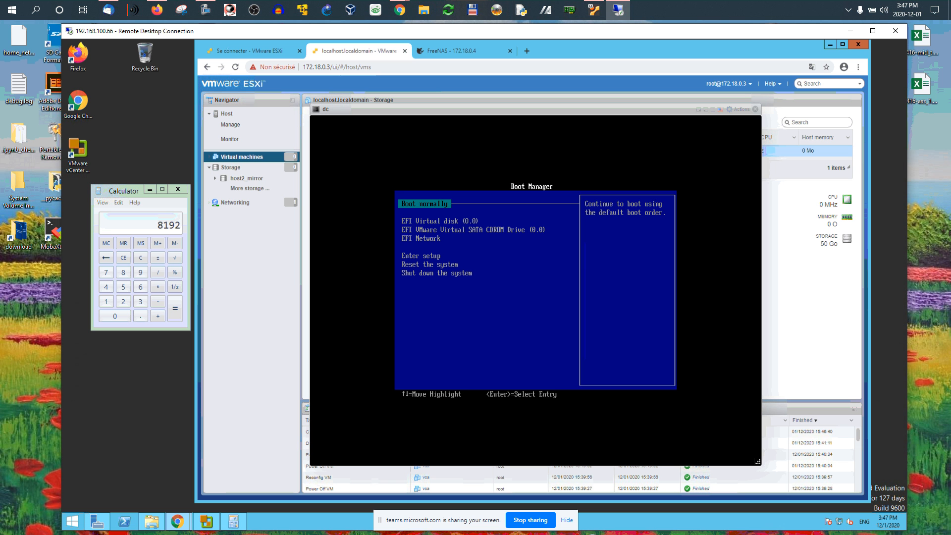
# - Enter the VM's firmware setup, open the Enable or disable boot option page and review the boot entries
pyautogui.press('Down')
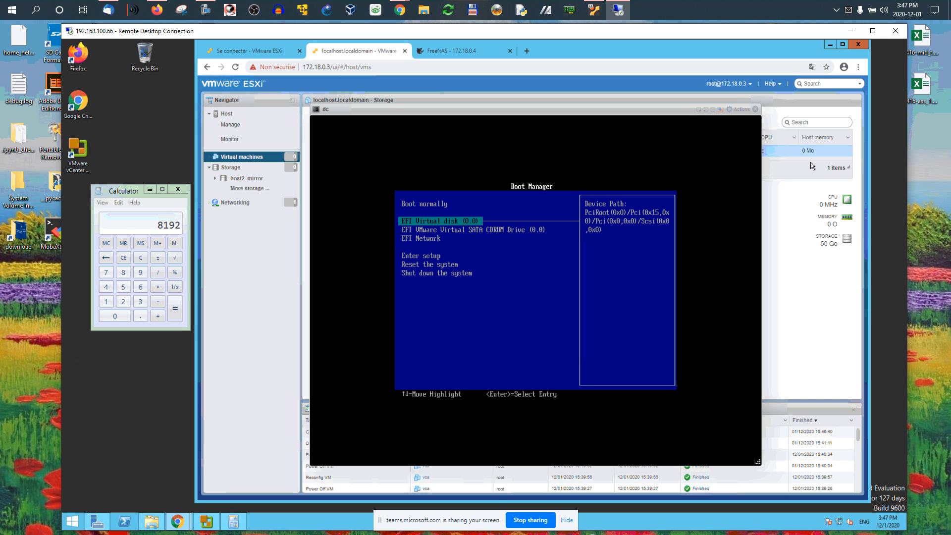
pyautogui.press('Down')
pyautogui.press('Down')
pyautogui.press('Down')
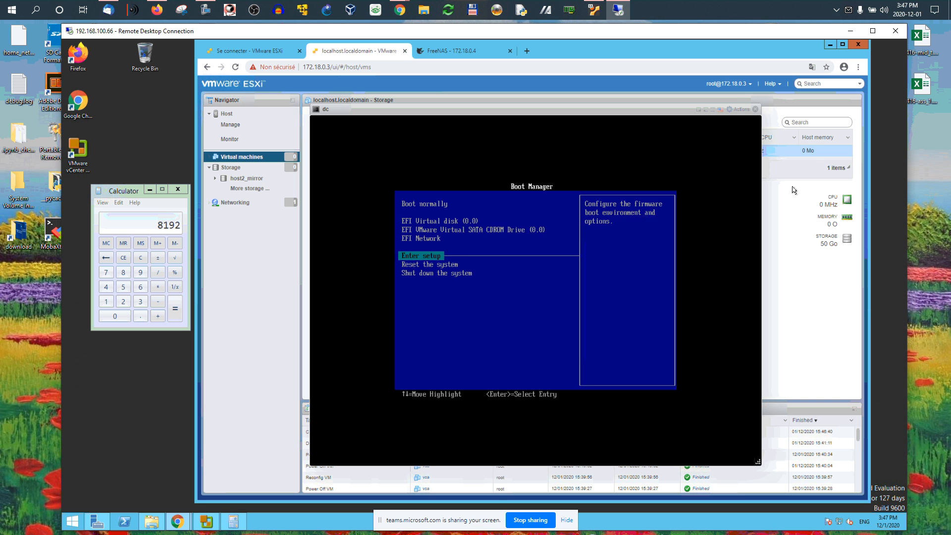
pyautogui.press('Return')
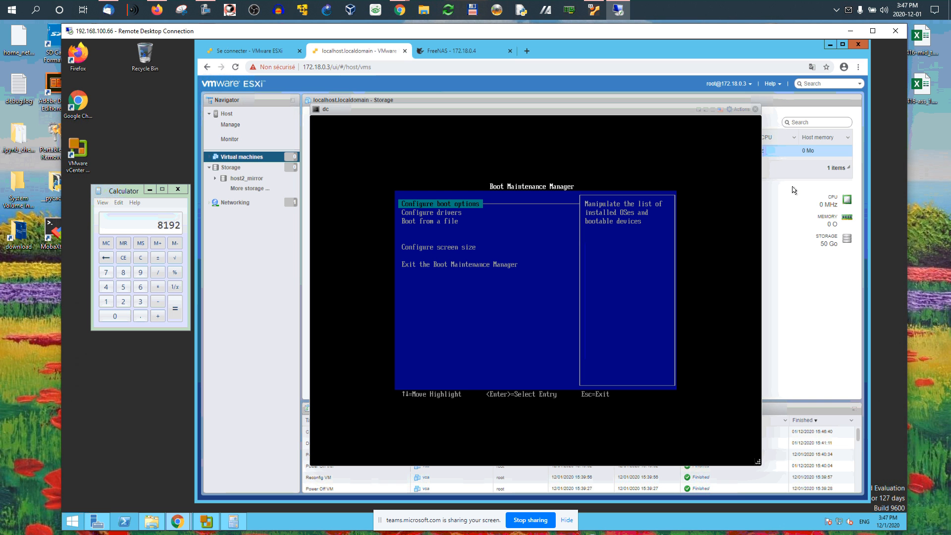
pyautogui.press('Return')
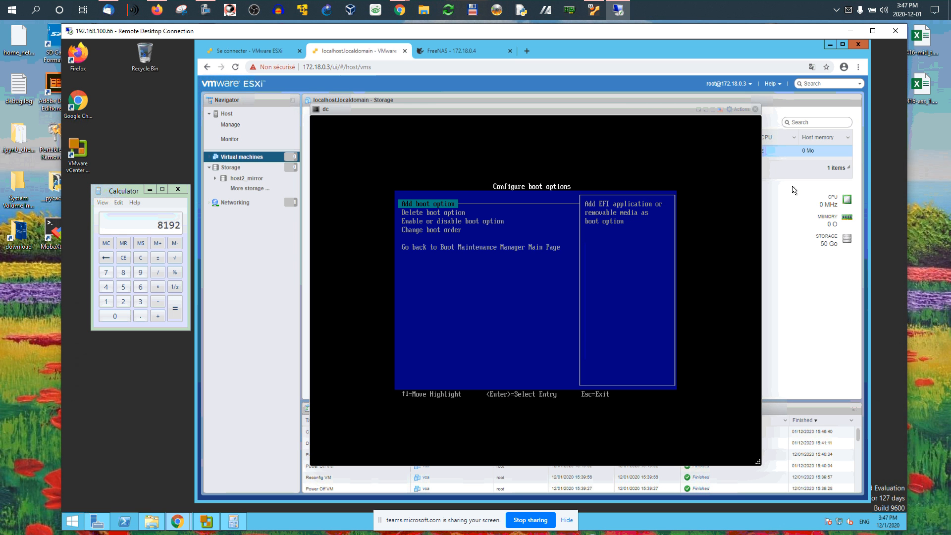
pyautogui.press('Down')
pyautogui.press('Down')
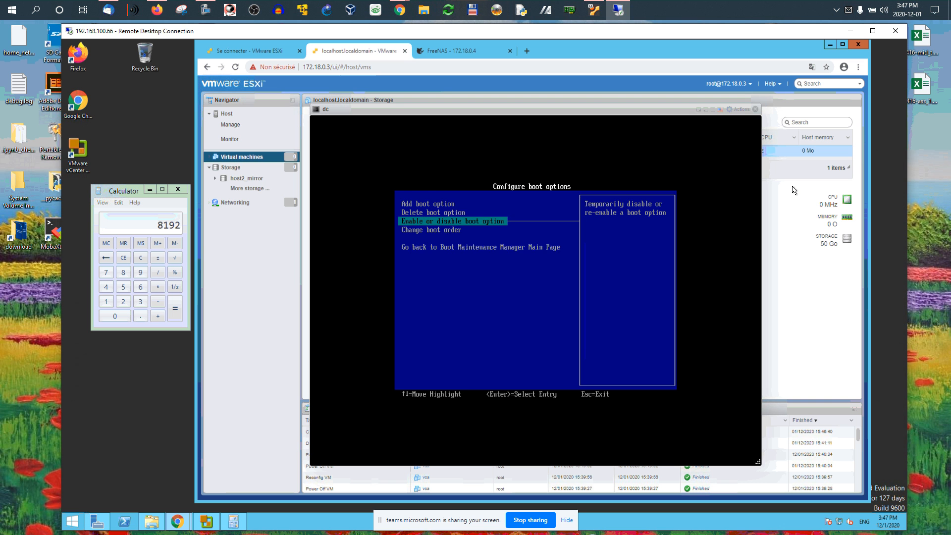
pyautogui.press('Return')
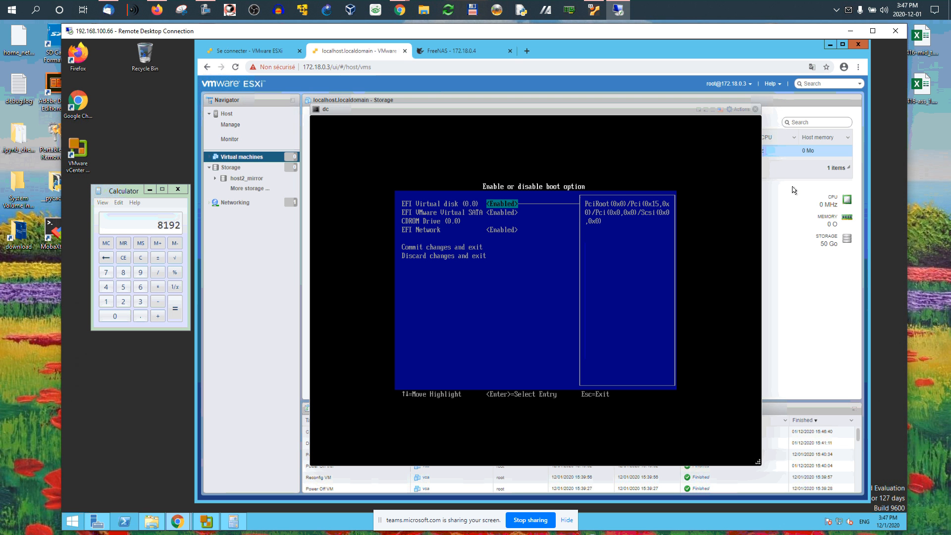
pyautogui.press('Down')
pyautogui.press('Down')
pyautogui.press('Up')
pyautogui.press('Up')
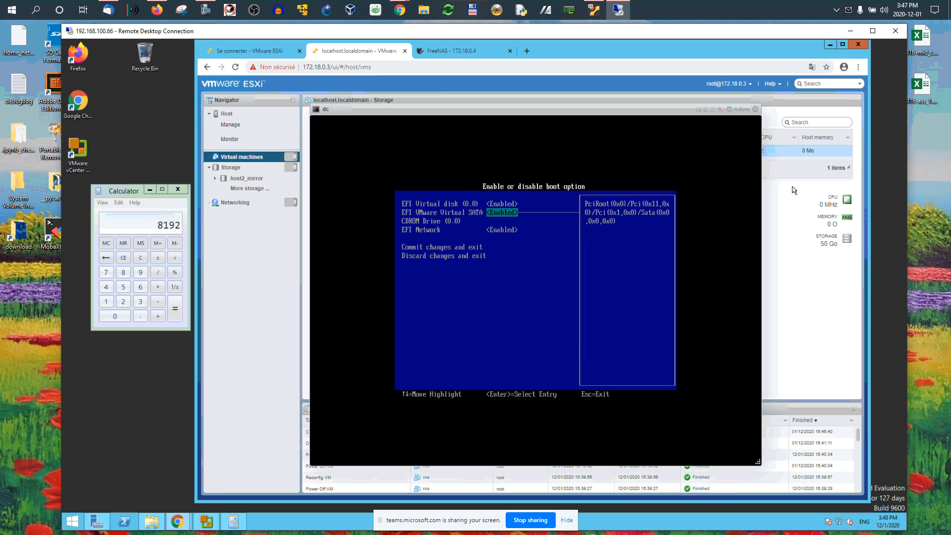
pyautogui.press('Down')
pyautogui.press('Down')
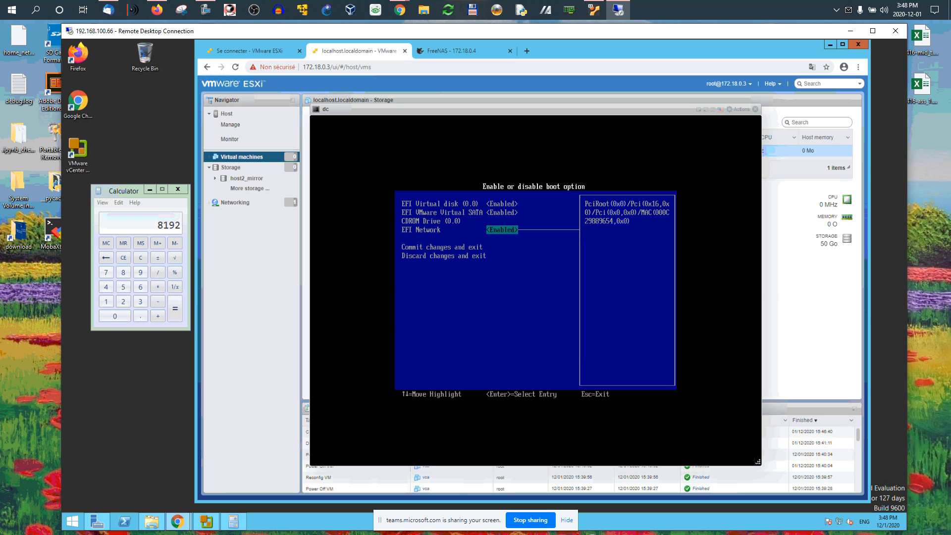
# - Power off the dc VM from the console's actions menu and close the console window
pyautogui.click(741, 109)
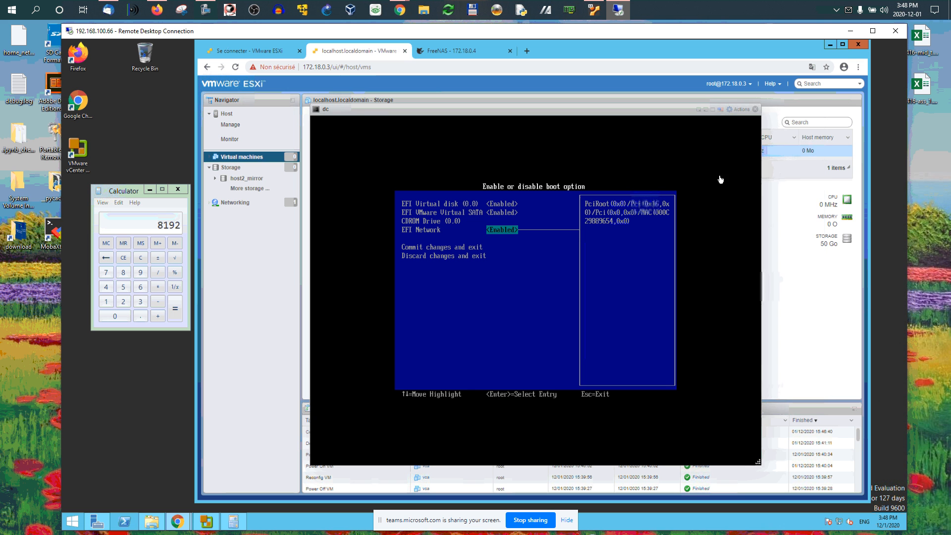
pyautogui.click(741, 110)
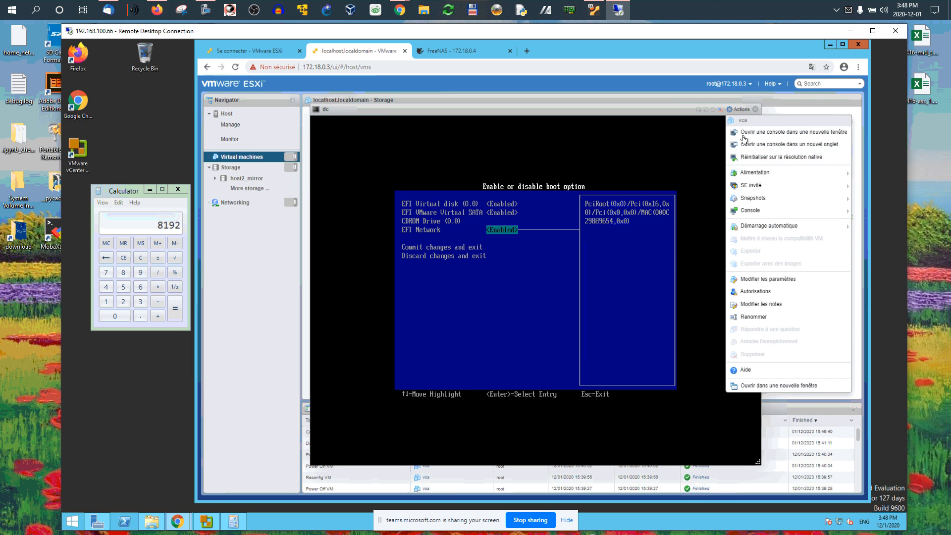
pyautogui.moveTo(747, 173)
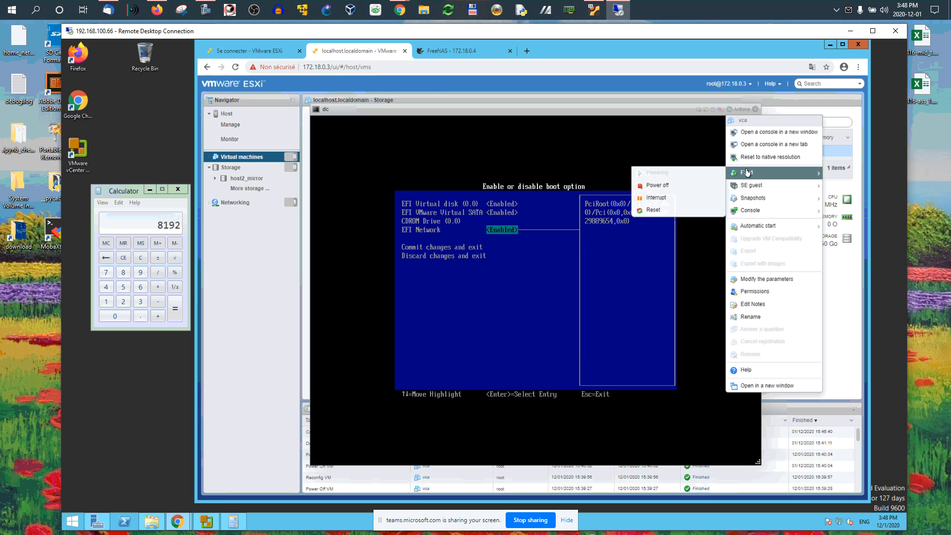
pyautogui.click(659, 186)
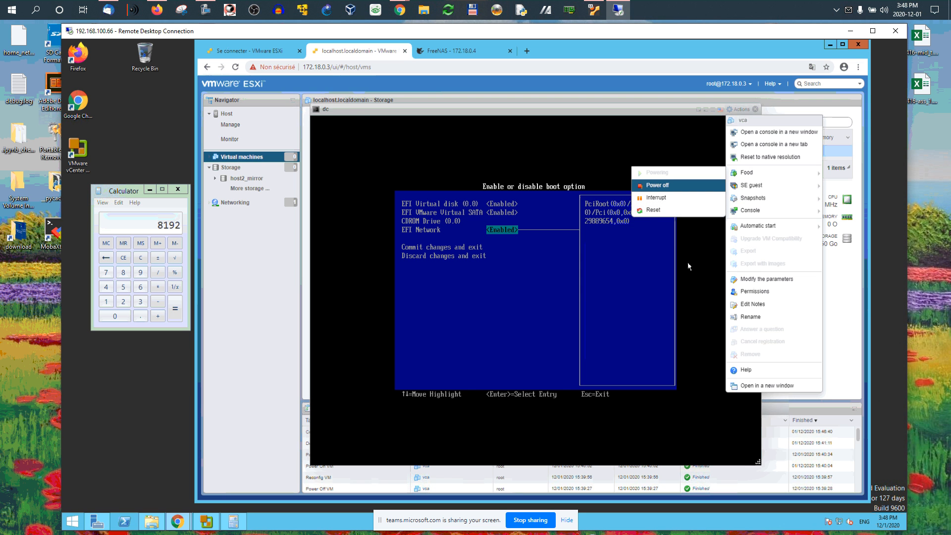
pyautogui.click(595, 321)
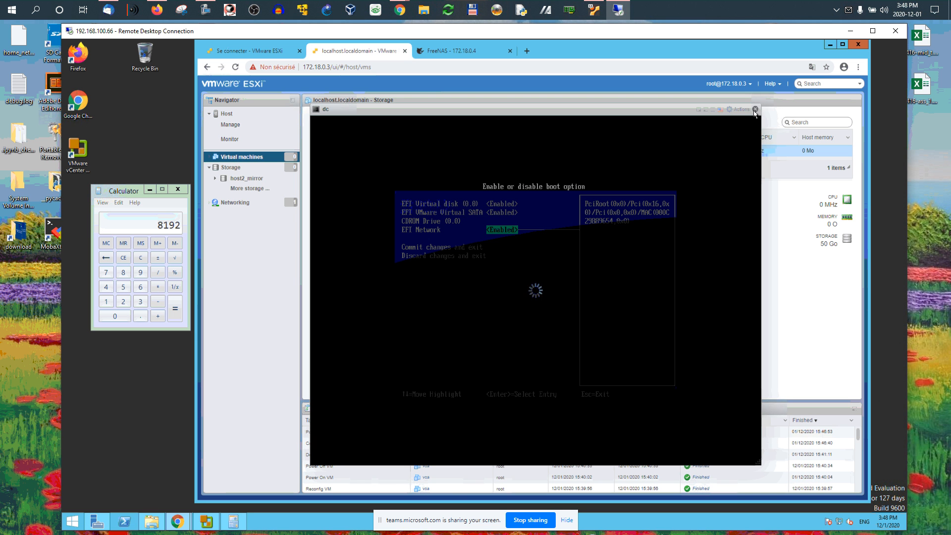
pyautogui.click(756, 110)
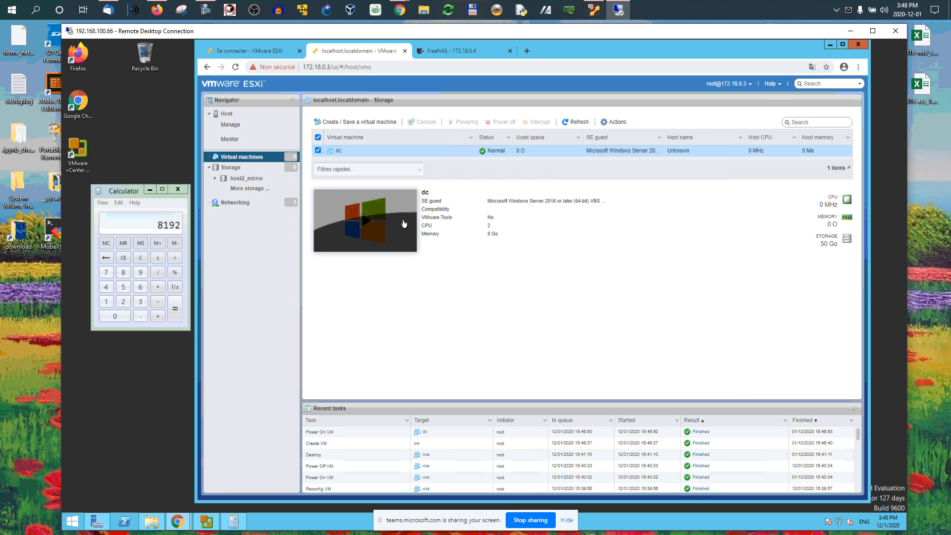
# - Open the VM's settings and examine the Boot options under VM options
pyautogui.click(609, 124)
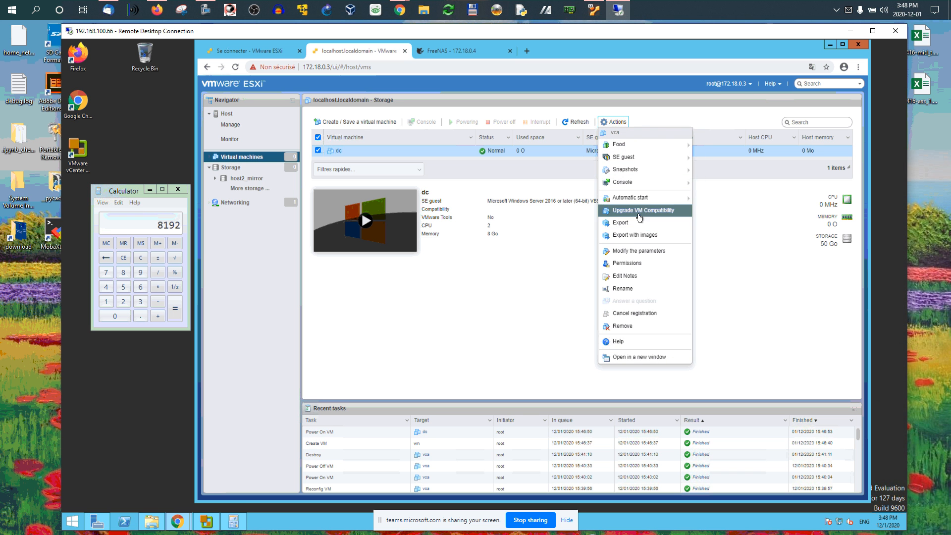
pyautogui.click(639, 251)
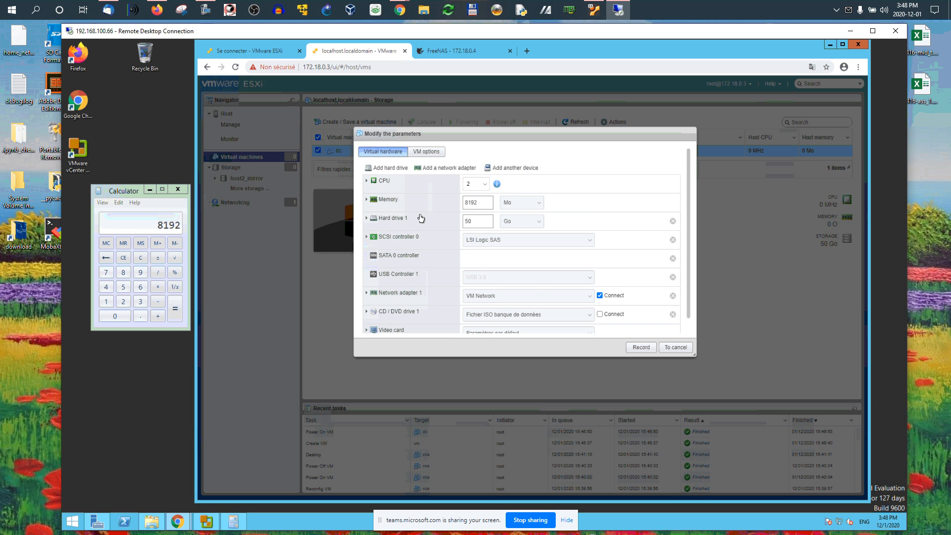
pyautogui.scroll(-1, 421, 218)
pyautogui.scroll(1, 421, 218)
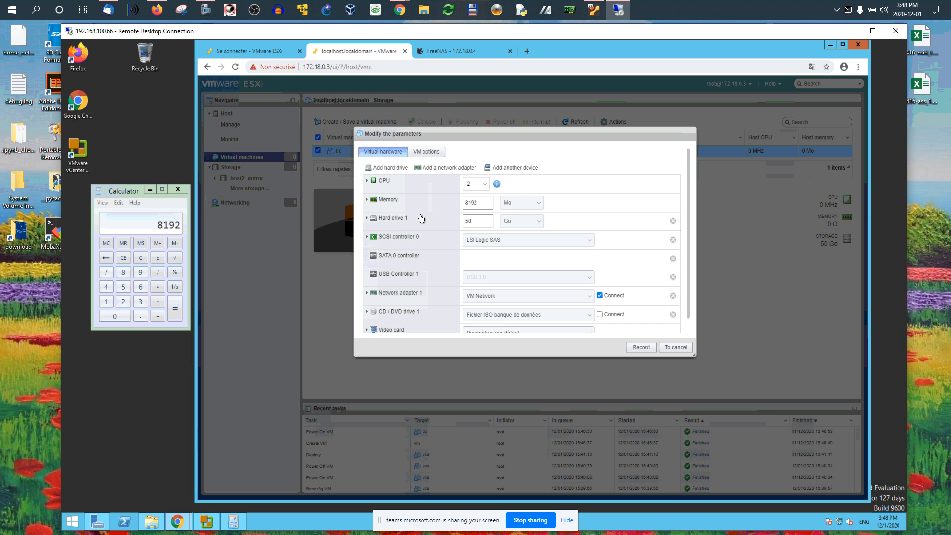
pyautogui.click(426, 151)
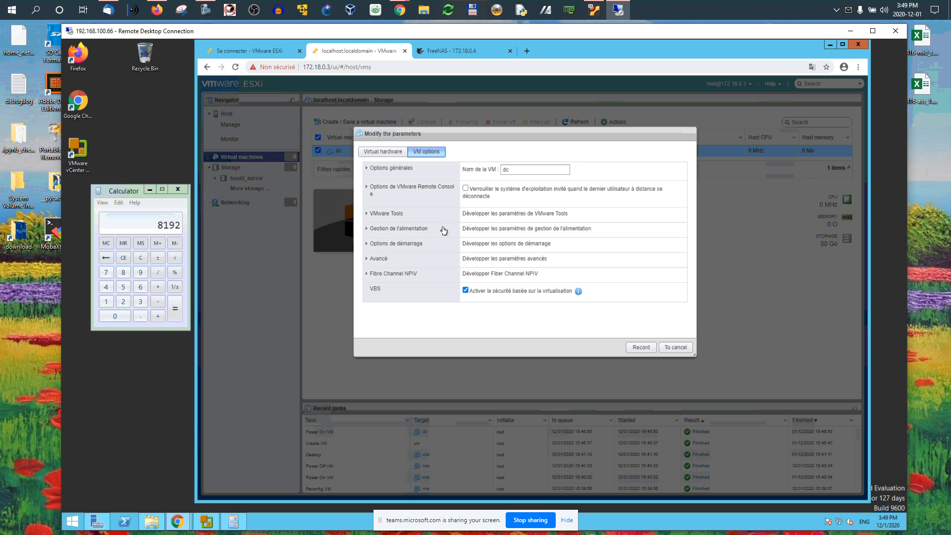
pyautogui.click(386, 237)
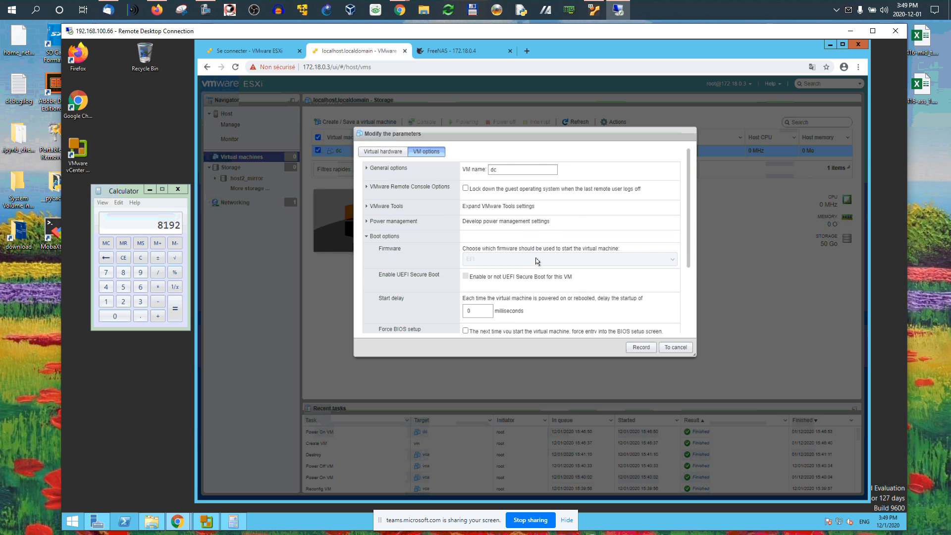
pyautogui.scroll(-1, 539, 265)
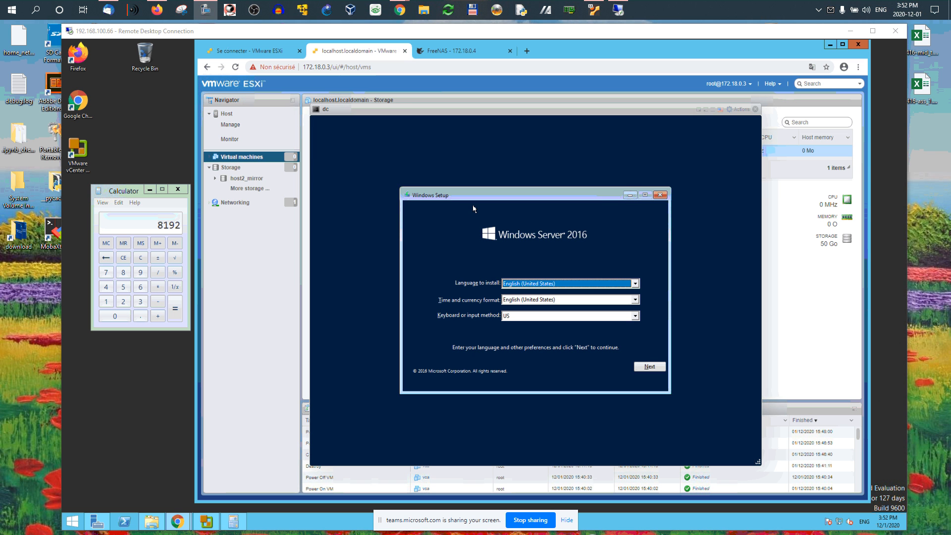
# - Continue past the Windows Setup language screen with the English (United States) defaults and choose Install now
pyautogui.click(410, 107)
pyautogui.moveTo(413, 109); pyautogui.dragTo(415, 100)
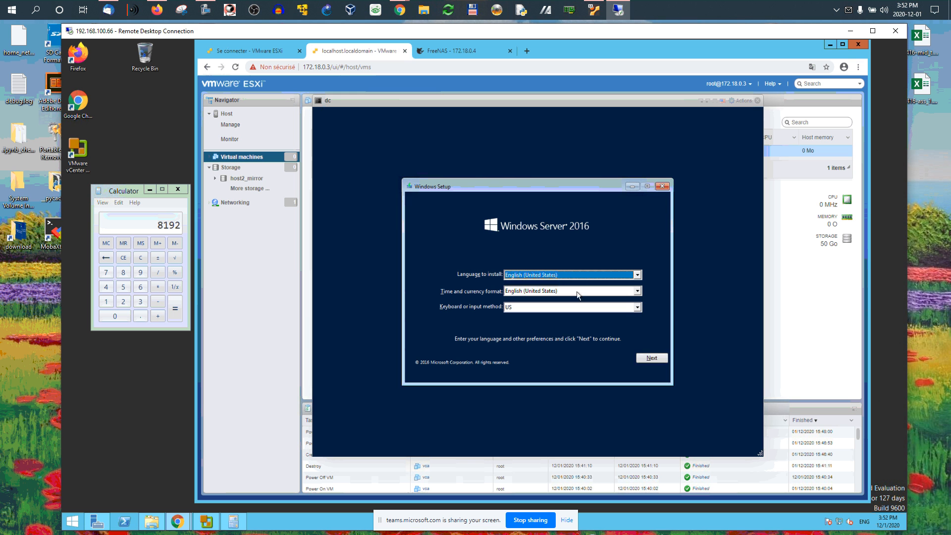
pyautogui.click(651, 358)
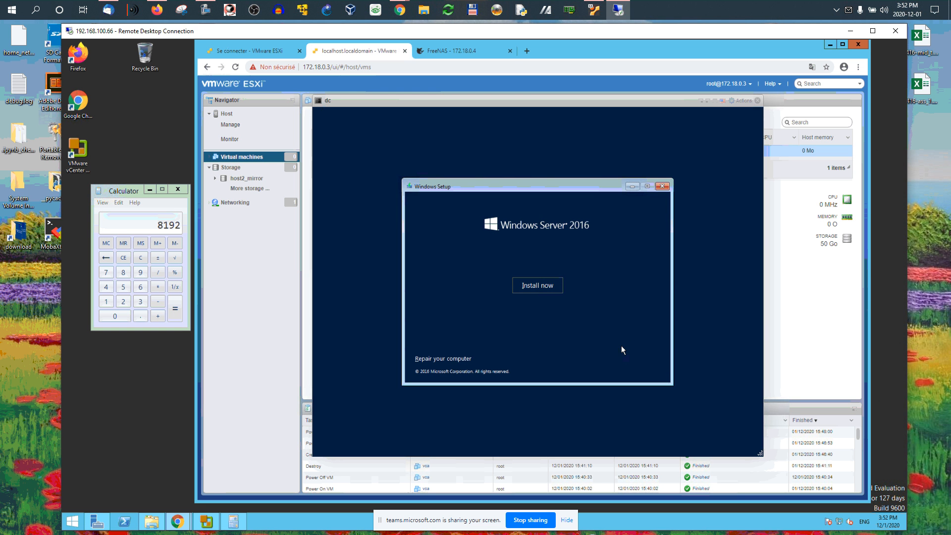
pyautogui.click(527, 283)
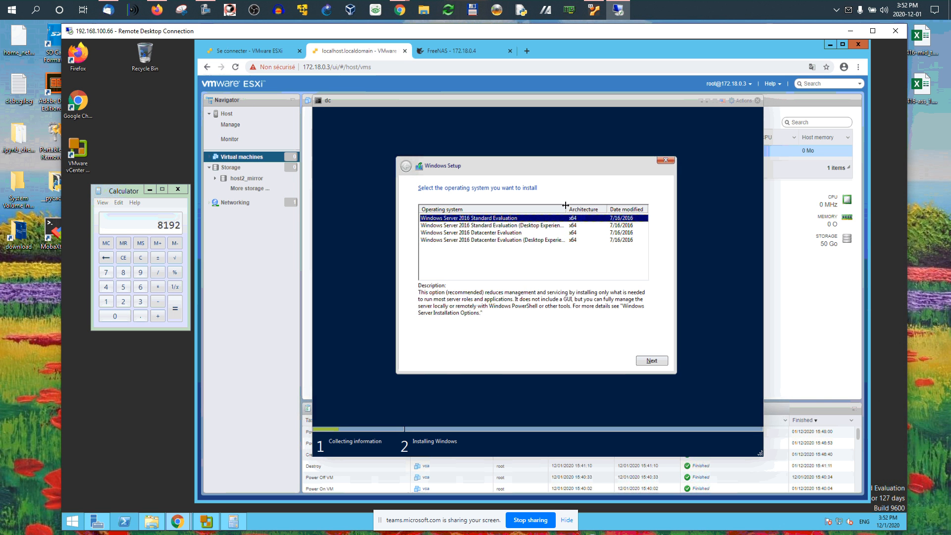
# - Select Windows Server 2016 Datacenter Evaluation (Desktop Experience) as the operating system to install
pyautogui.moveTo(565, 206); pyautogui.dragTo(593, 208)
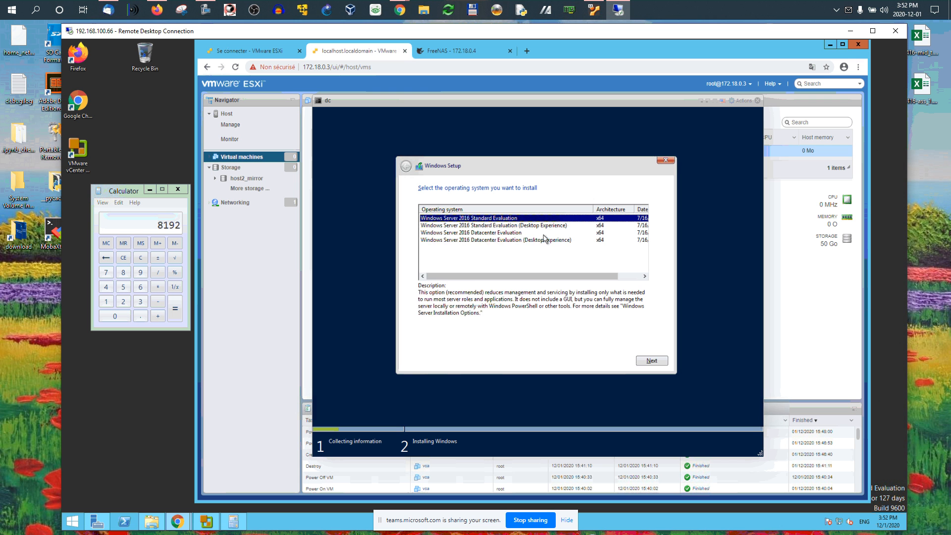
pyautogui.click(503, 241)
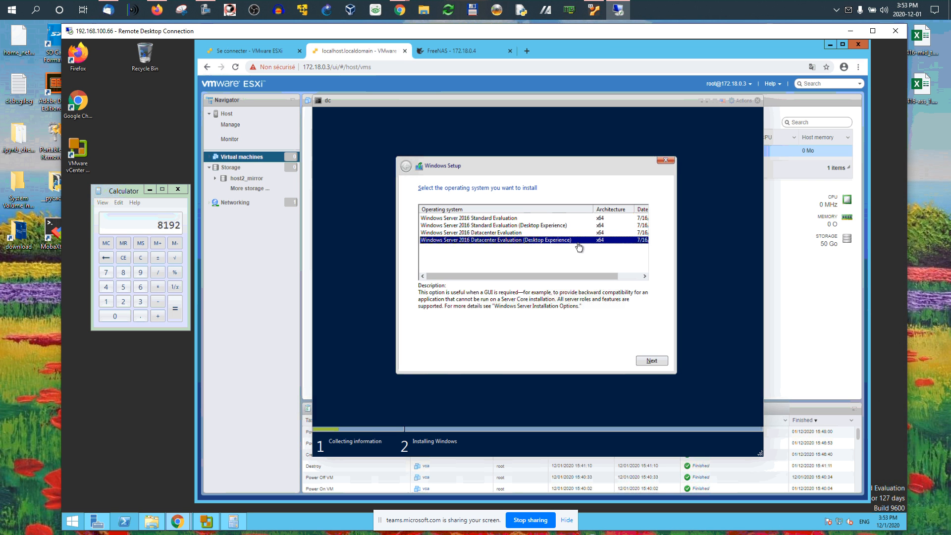
pyautogui.click(653, 365)
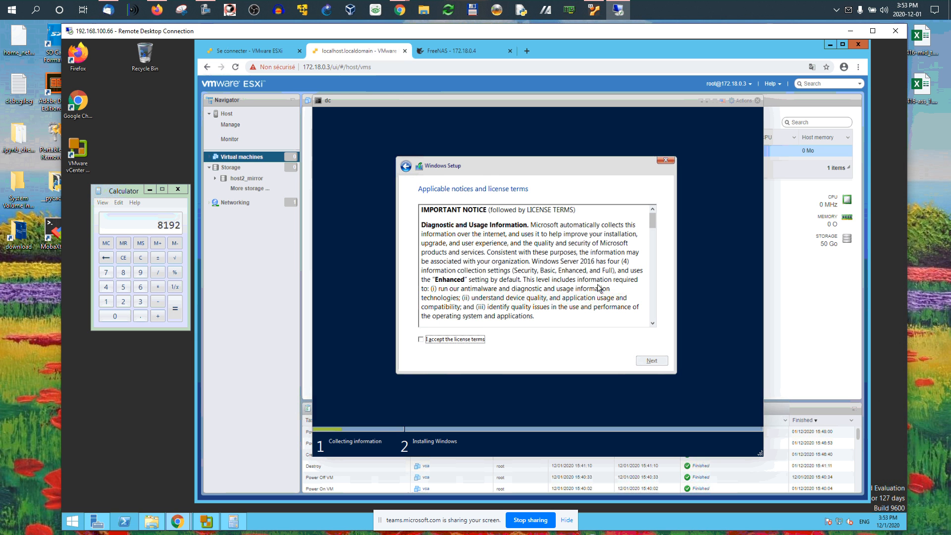
# - Accept the license terms and choose a Custom install onto Drive 0 Unallocated Space
pyautogui.click(440, 341)
pyautogui.click(655, 361)
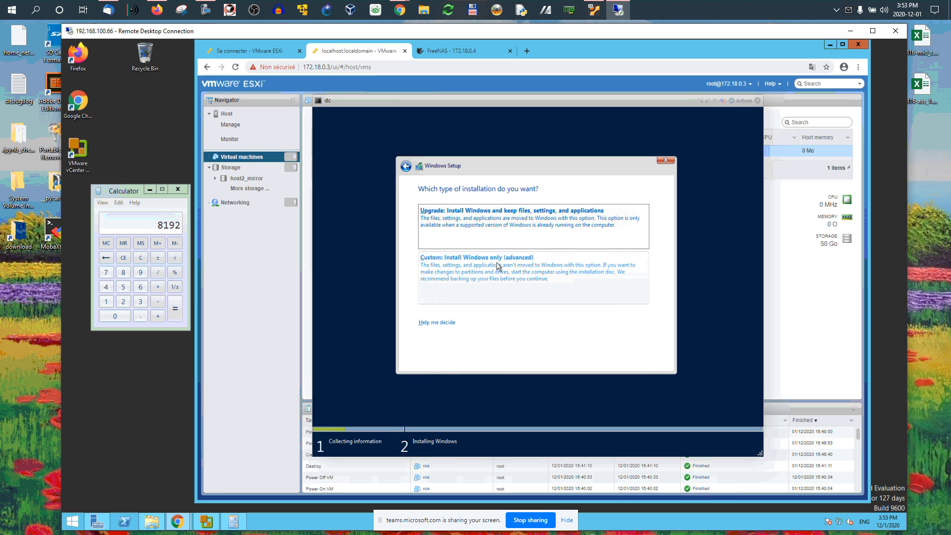
pyautogui.click(472, 272)
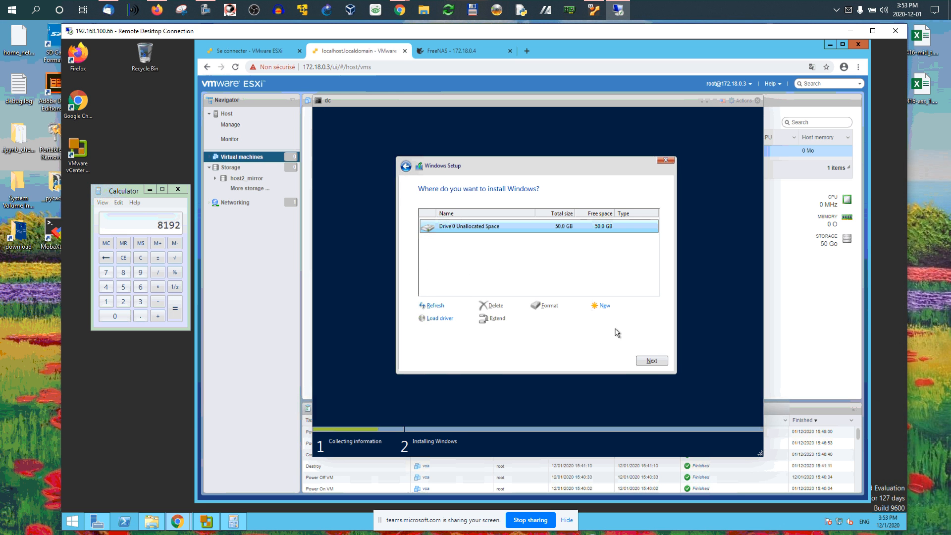
pyautogui.click(649, 363)
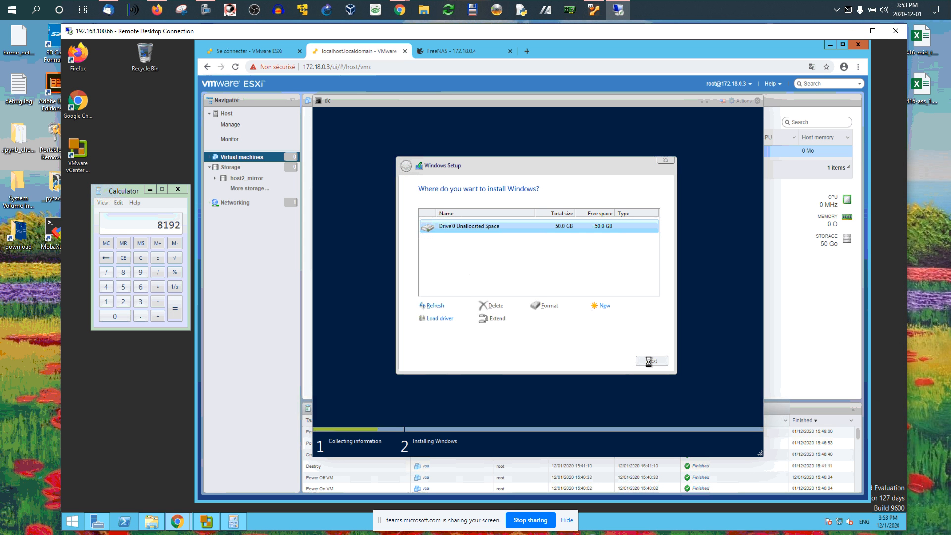